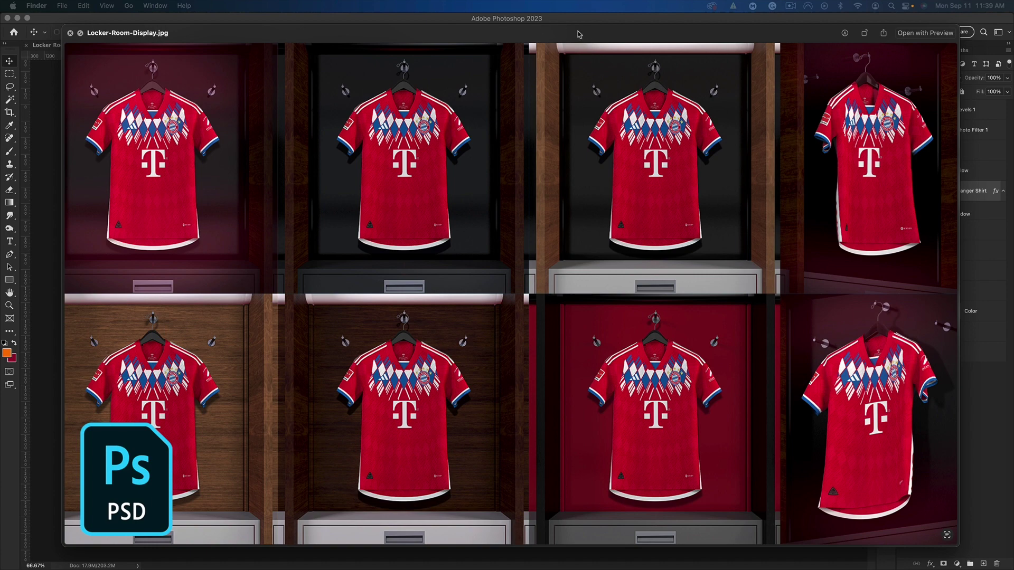
key("space")
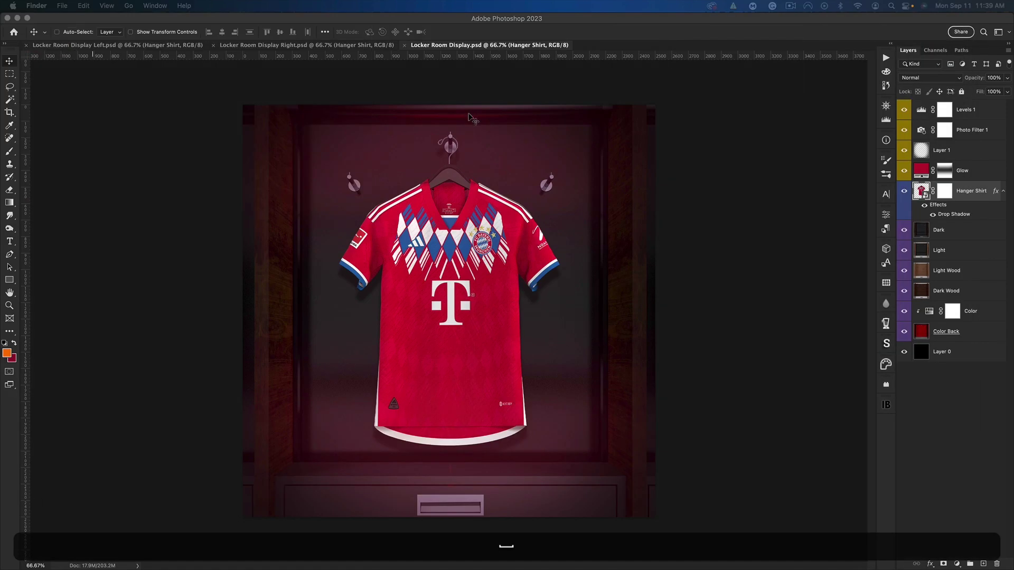
left_click(286, 47)
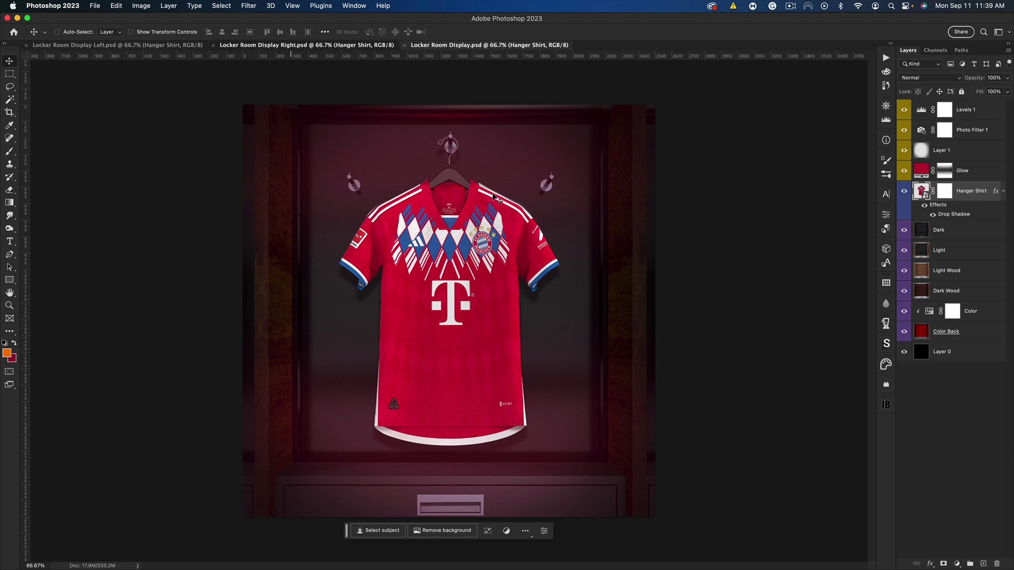
key("ctrl+Tab")
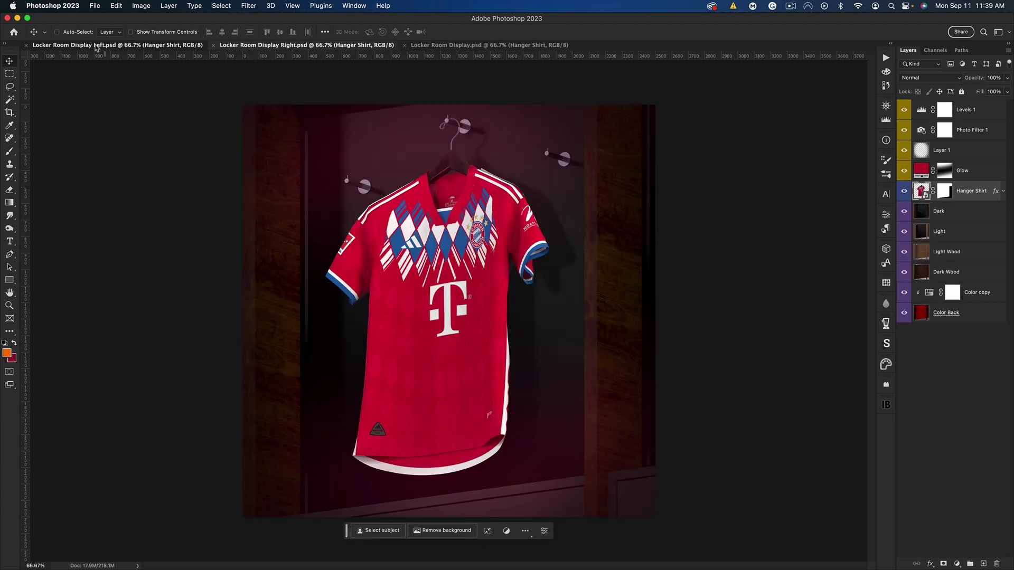
left_click(97, 47)
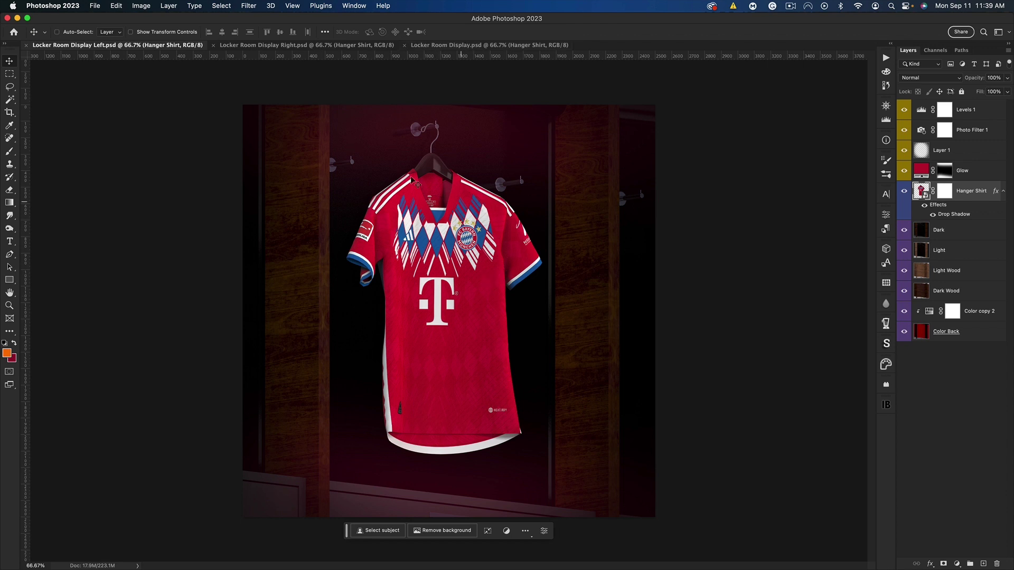
left_click(457, 46)
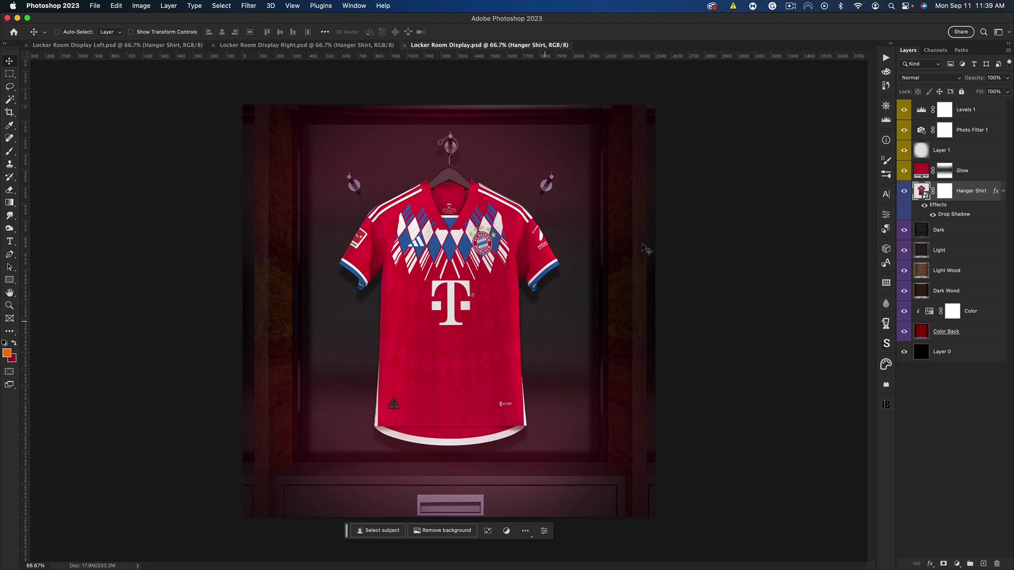
key("super+0")
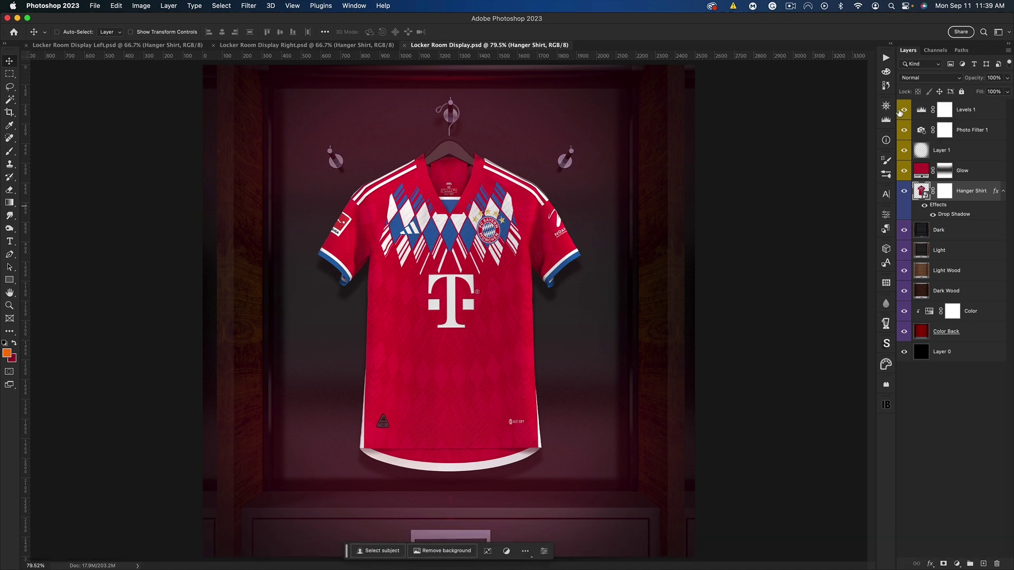
Step: Hide the Levels 1, Photo Filter 1, Layer 1 and Glow lighting layers
left_click_drag(899, 112, 903, 168)
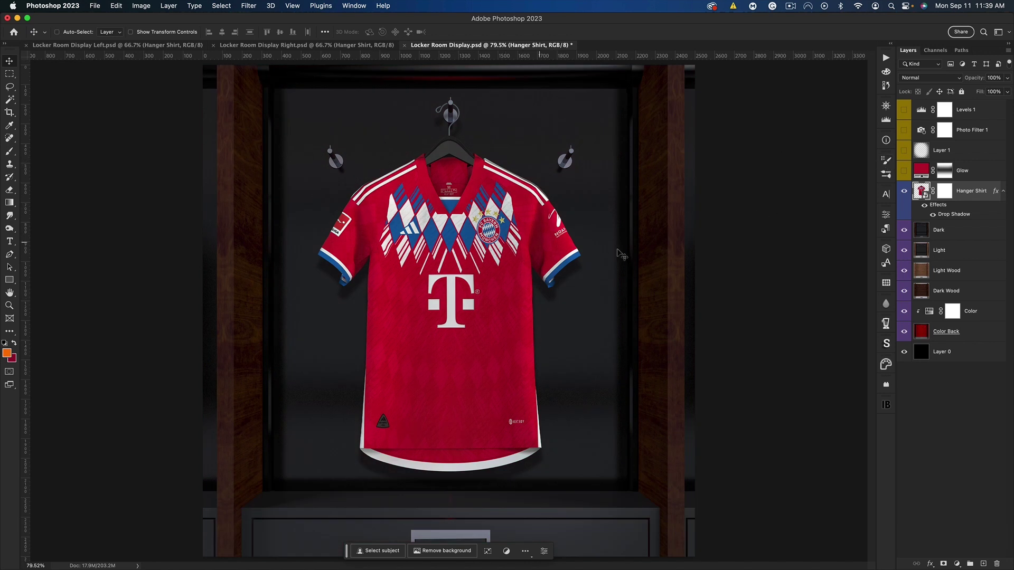
left_click(904, 192)
left_click(904, 192)
Step: Hide the Dark, Light, Light Wood and Dark Wood wall layers and select the Color layer
left_click(938, 232)
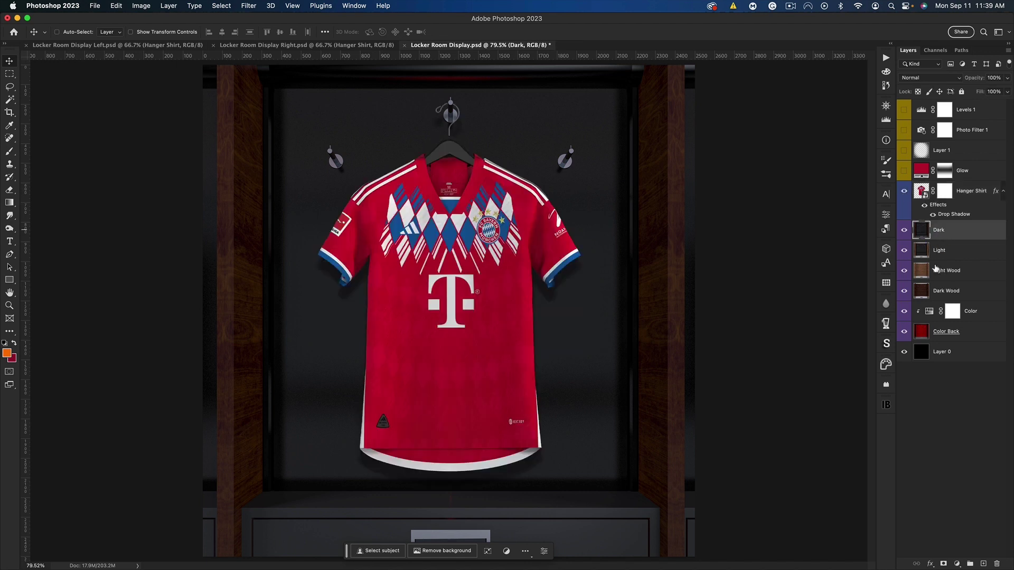
left_click(904, 233)
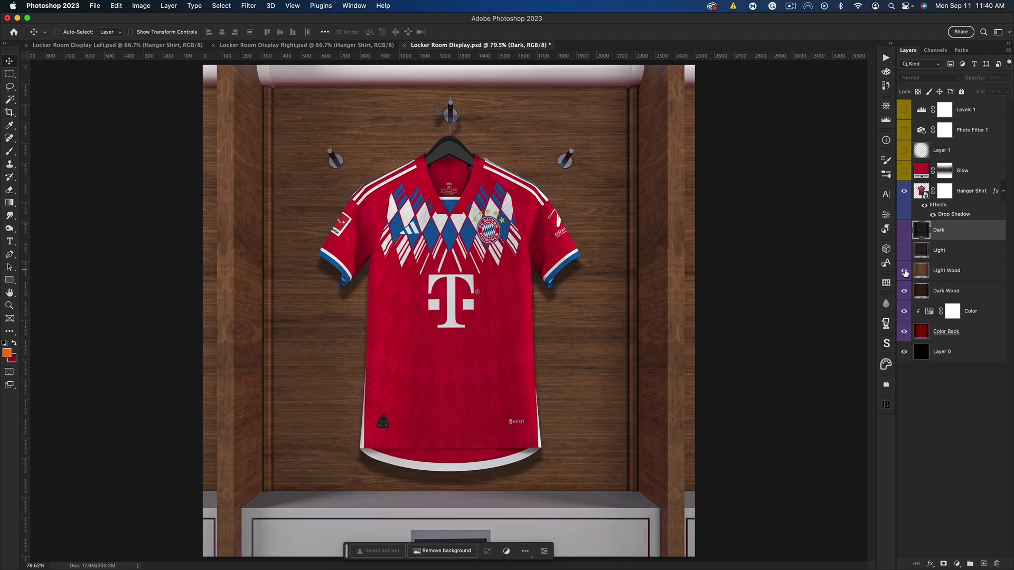
left_click(904, 271)
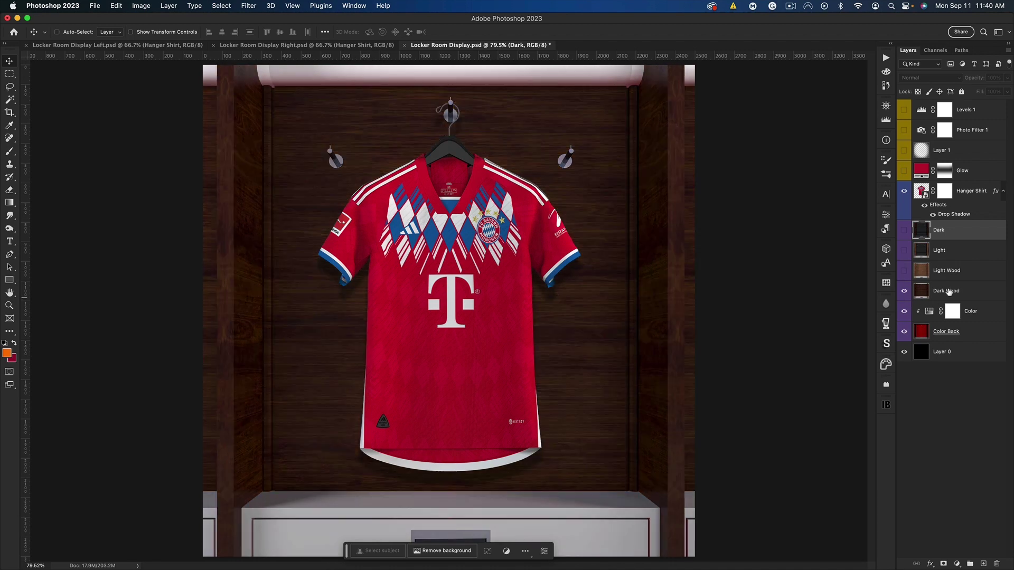
left_click(904, 291)
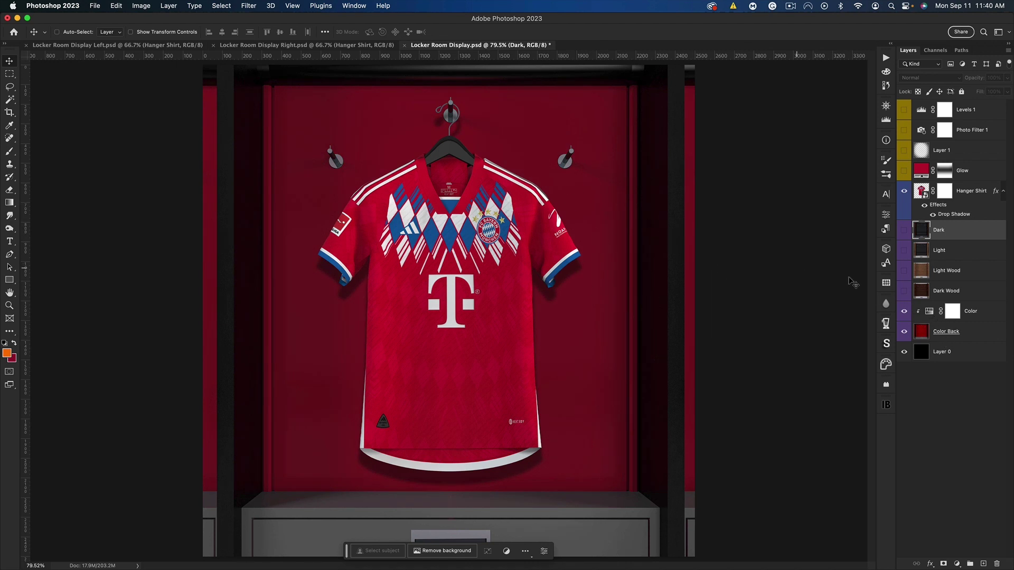
left_click(929, 312)
Step: Try a bluer hue and lighter Reds on the Color backdrop, then undo both, keeping Hue -8, Saturation -24
left_click(930, 313)
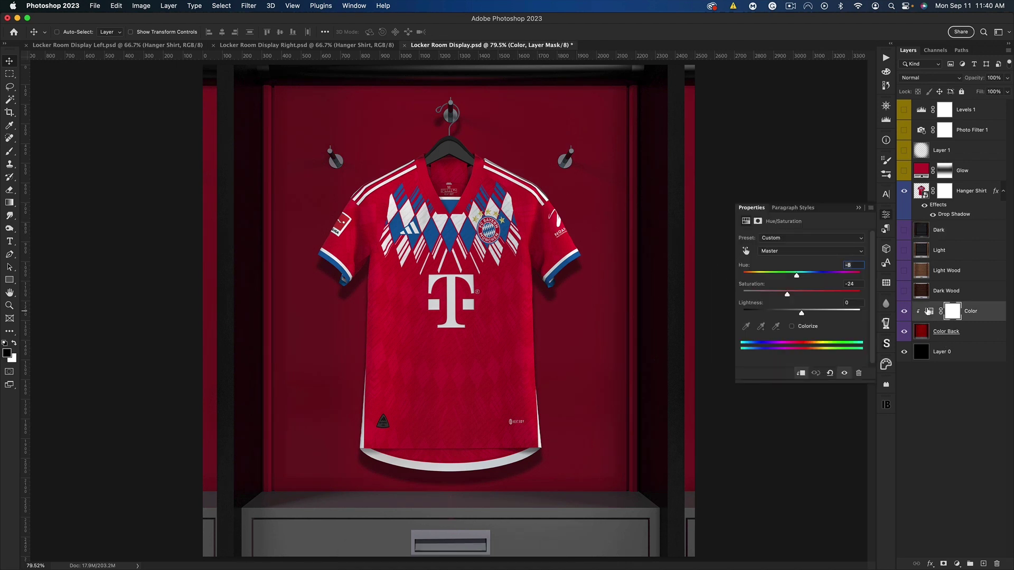
left_click_drag(797, 277, 807, 297)
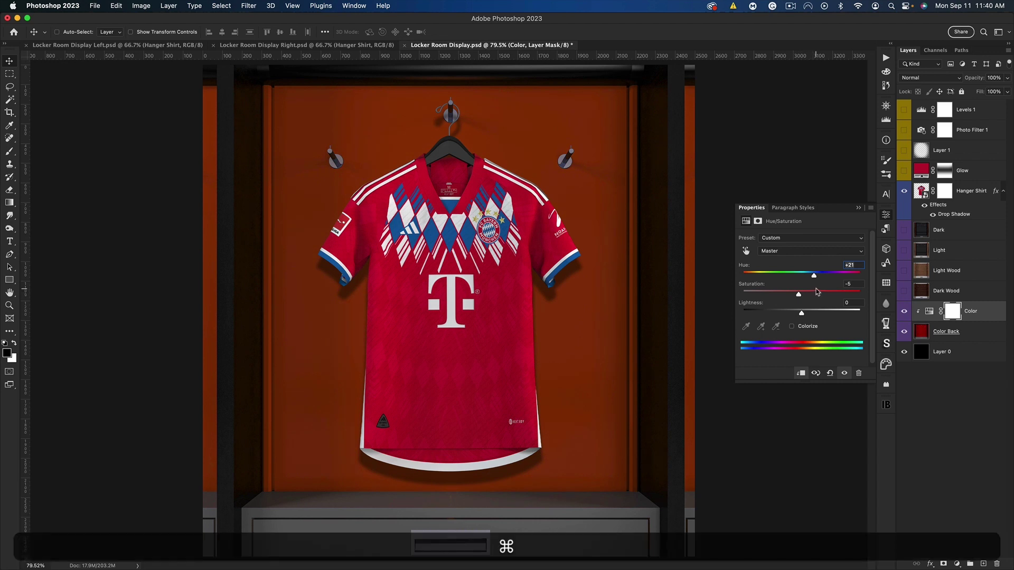
key("super+z")
key("super+z")
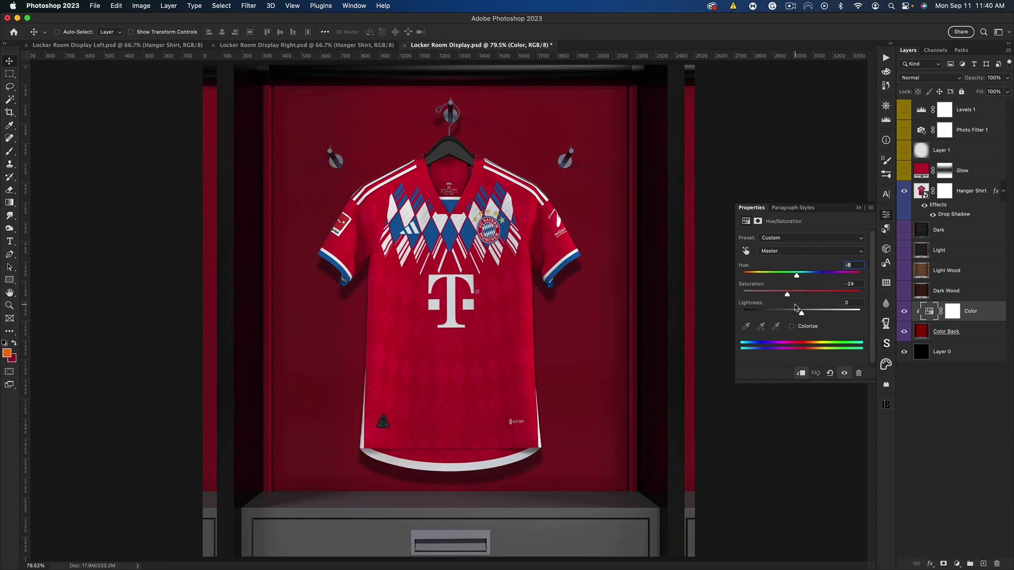
left_click(771, 251)
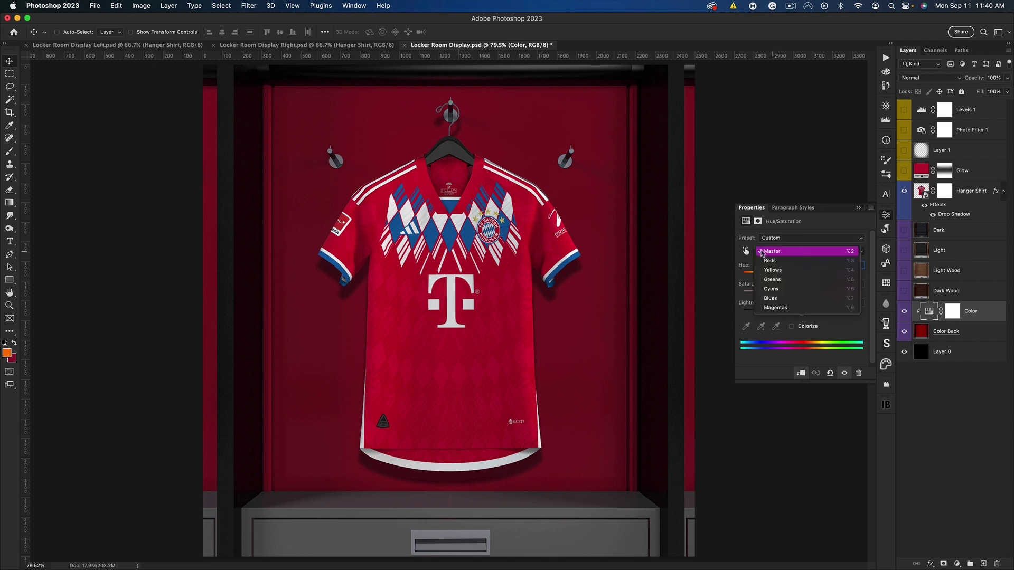
left_click(771, 263)
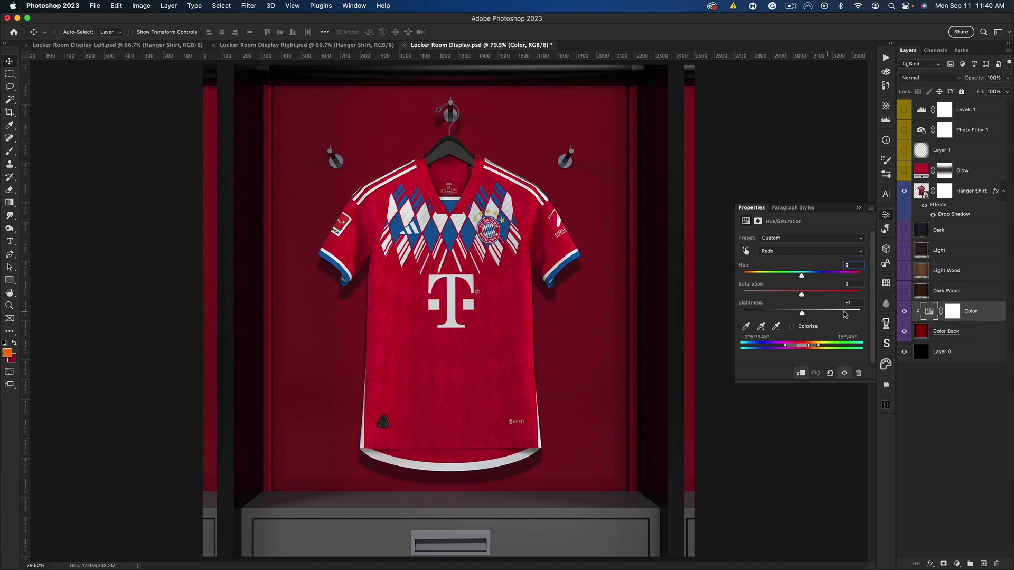
mouse_move(844, 314)
left_mouse_down()
mouse_move(807, 314)
mouse_move(857, 313)
left_mouse_up()
left_click(780, 250)
left_click(772, 241)
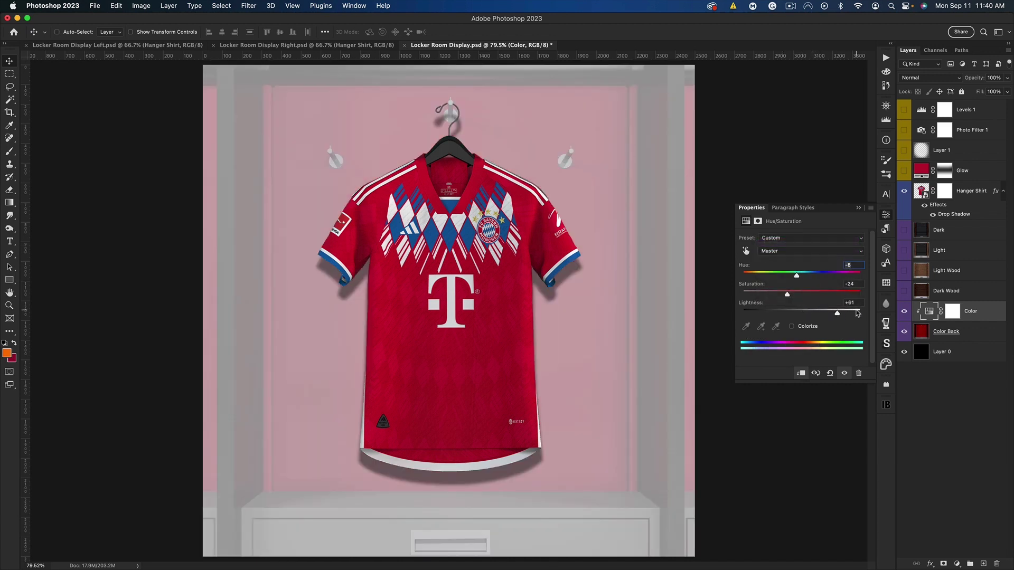
key("super+z")
key("super+z")
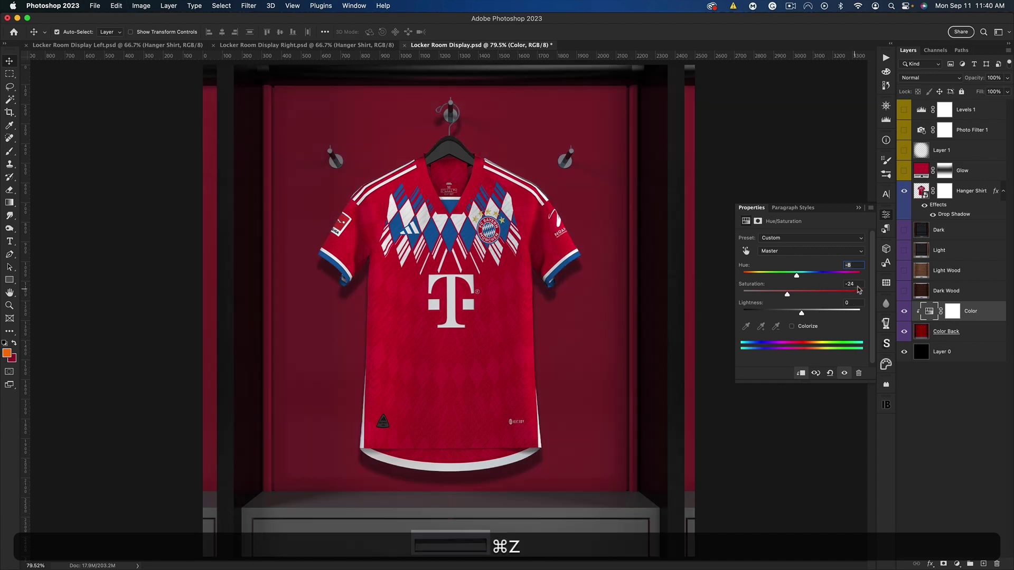
Step: Close the Hue/Saturation properties and show the Dark, Light and wood wall layers again
key("super")
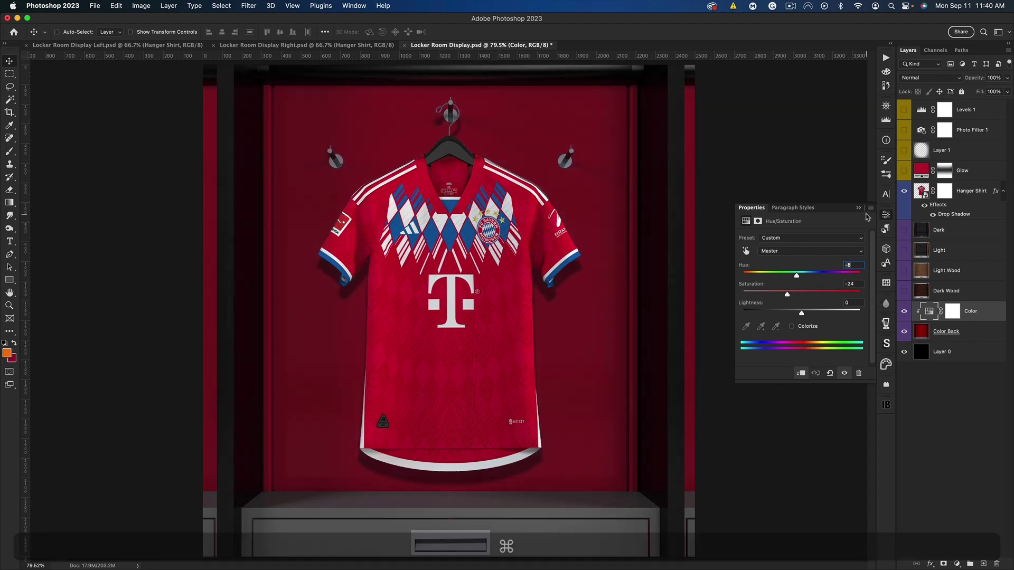
left_click(885, 214)
left_click_drag(906, 292, 899, 240)
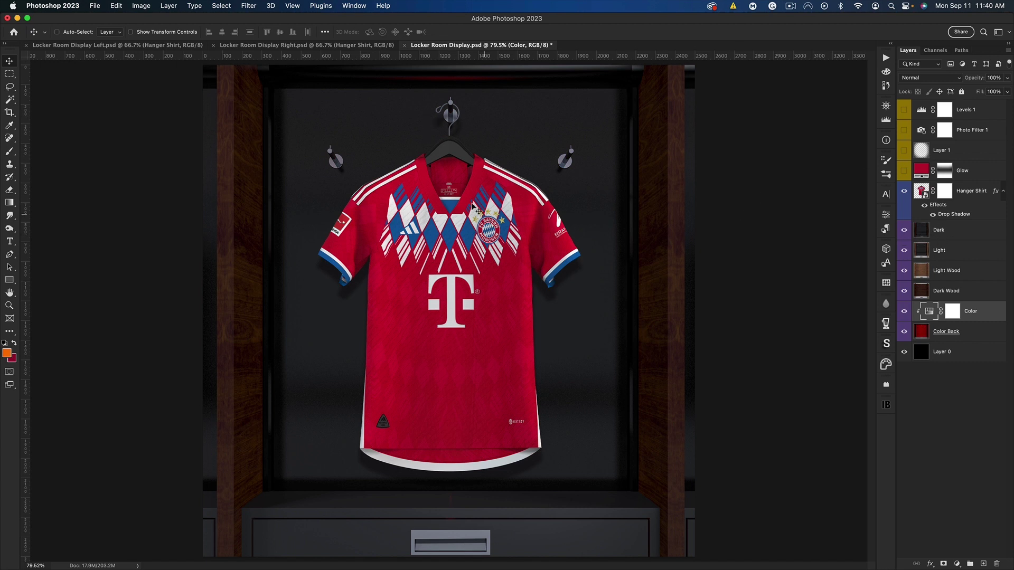
Step: Open the Hanger Shirt smart object as Hanger Shirt.psb and bring up Milano Hanger Front.tif
double_click(921, 192)
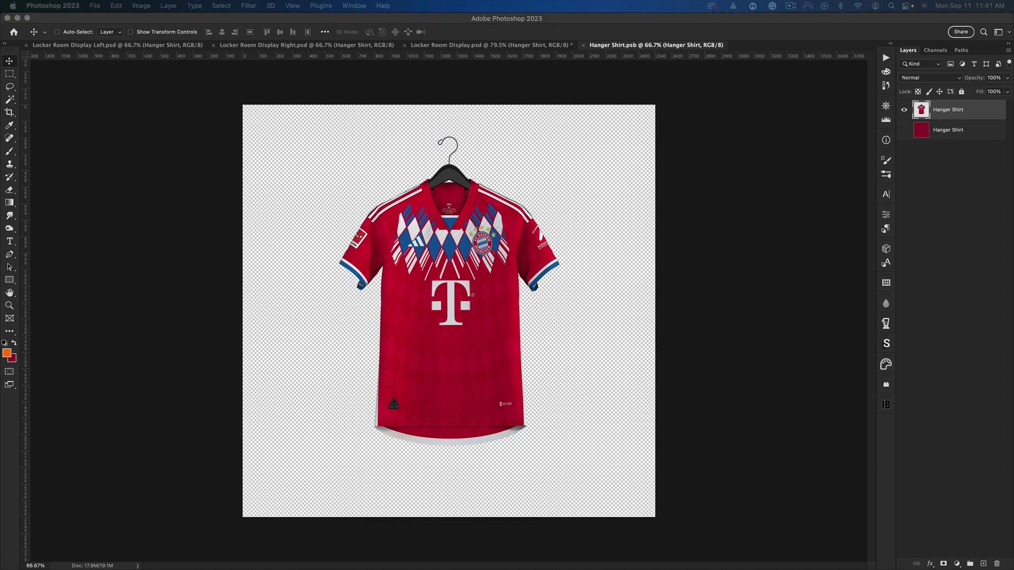
left_click(436, 195)
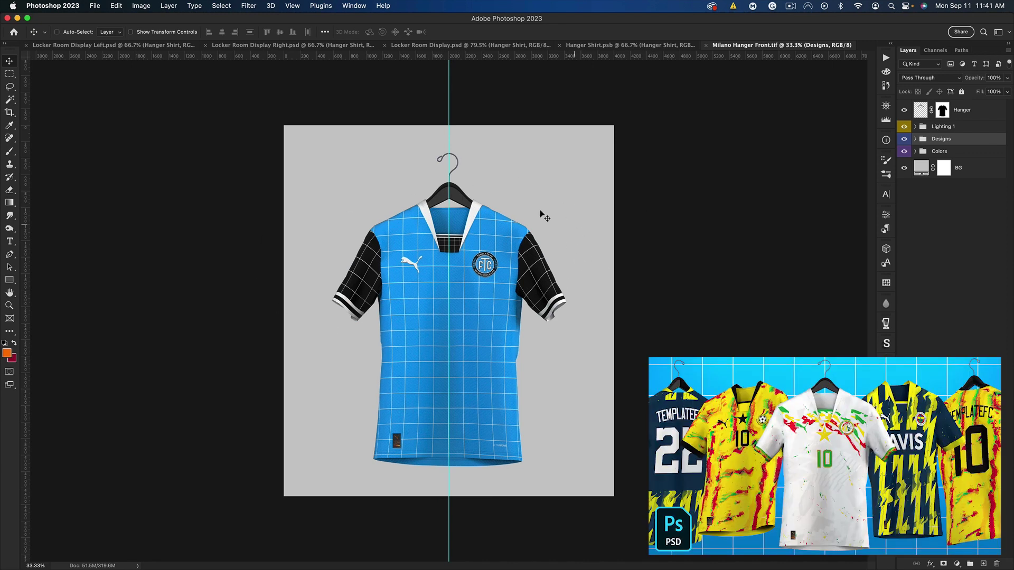
Step: Hide the guide and the grey BG layer in Milano Hanger Front.tif
key("super")
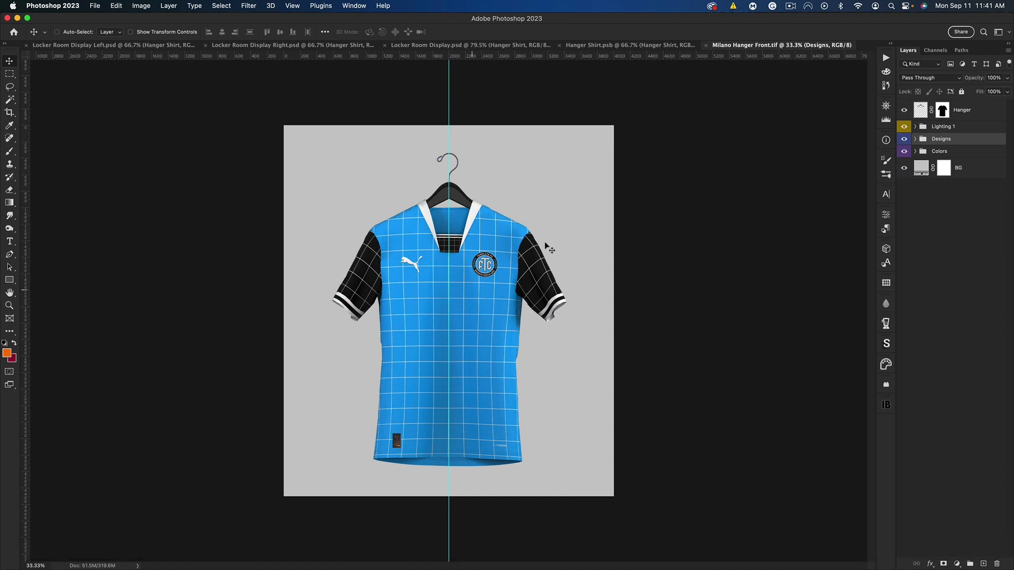
key("super+h")
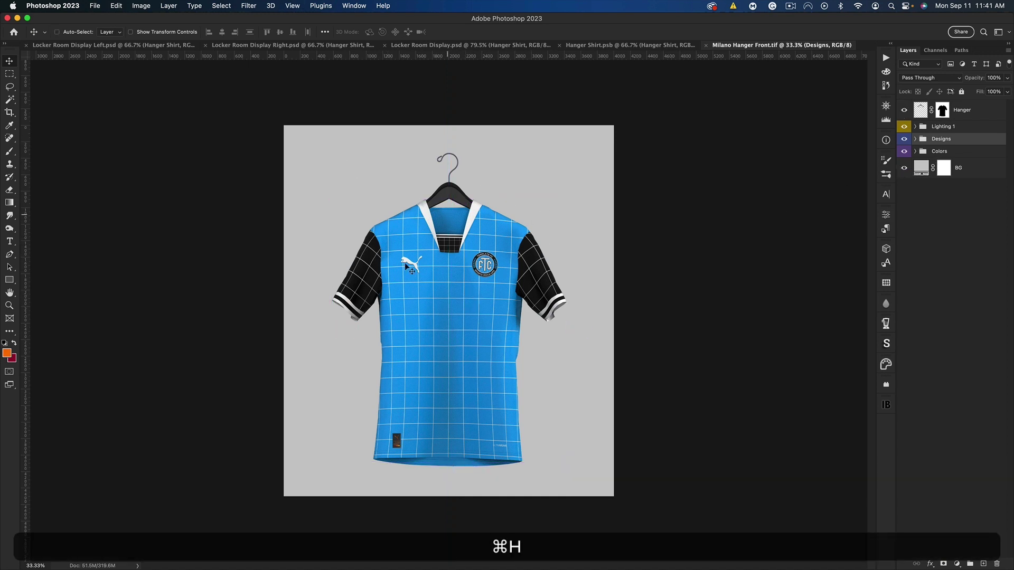
left_click(904, 168)
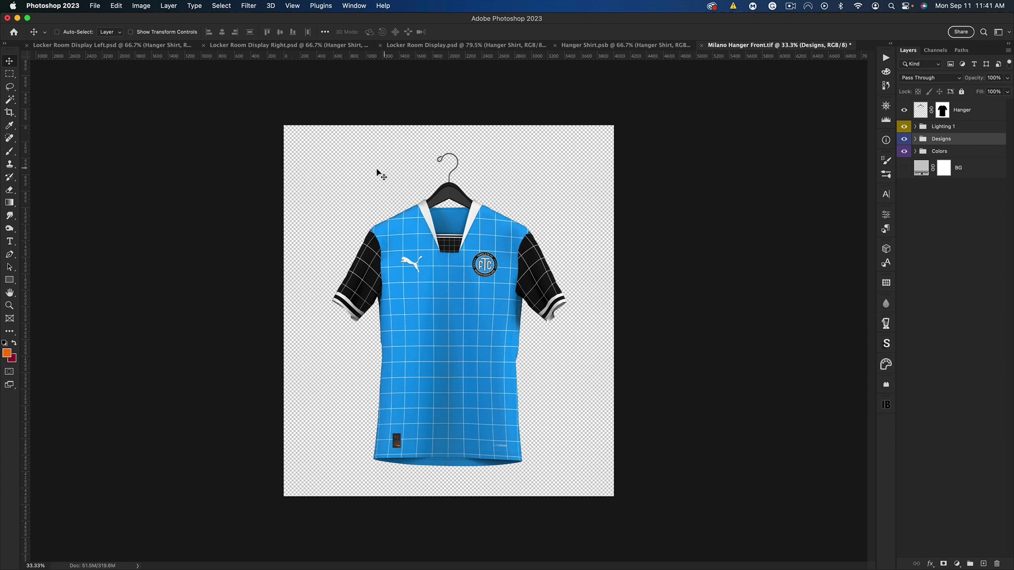
Step: Open Save for Web (Legacy) and set the preset to PNG-24
left_click(95, 6)
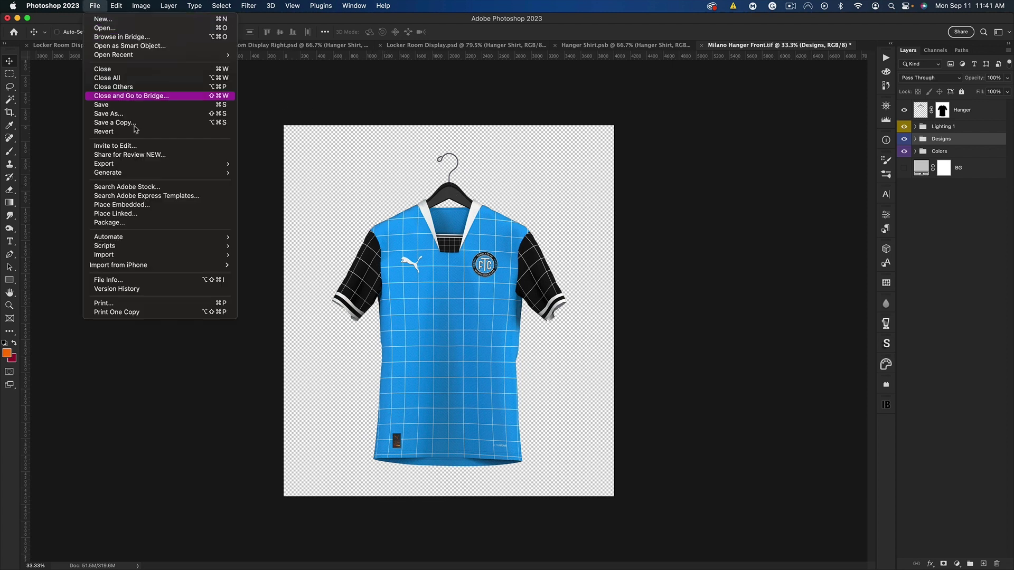
mouse_move(151, 164)
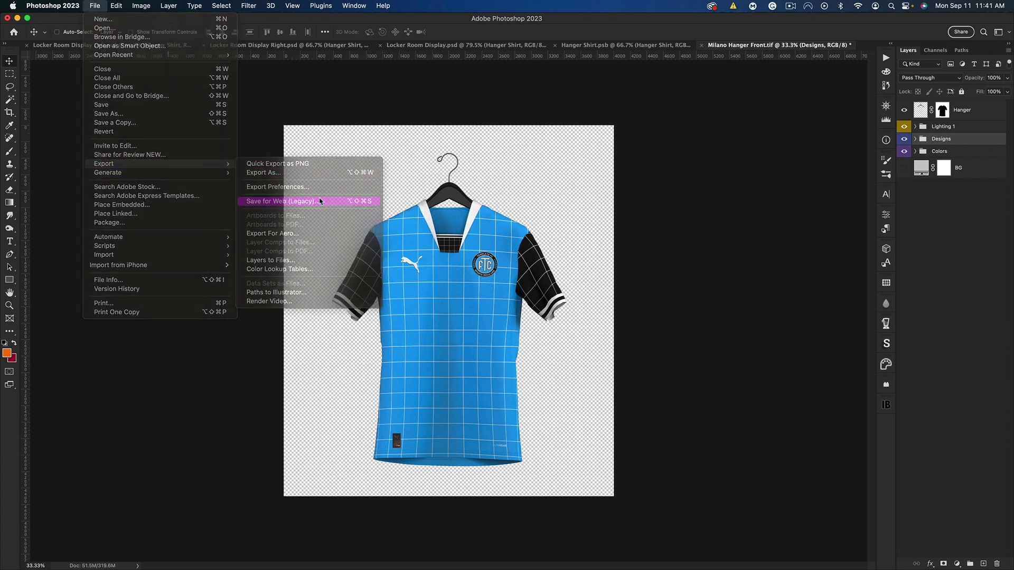
left_click(291, 201)
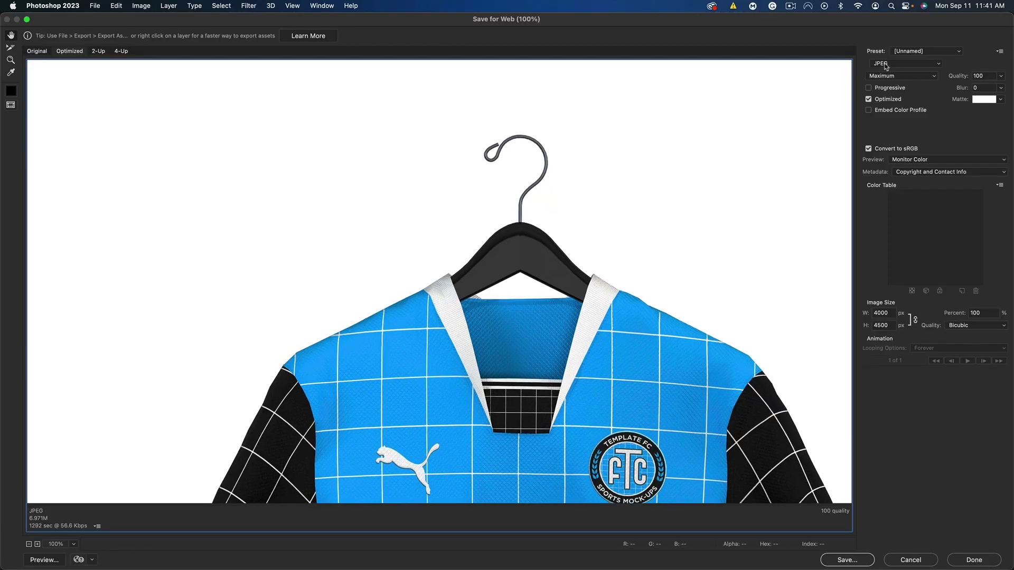
left_click(913, 52)
left_click(908, 27)
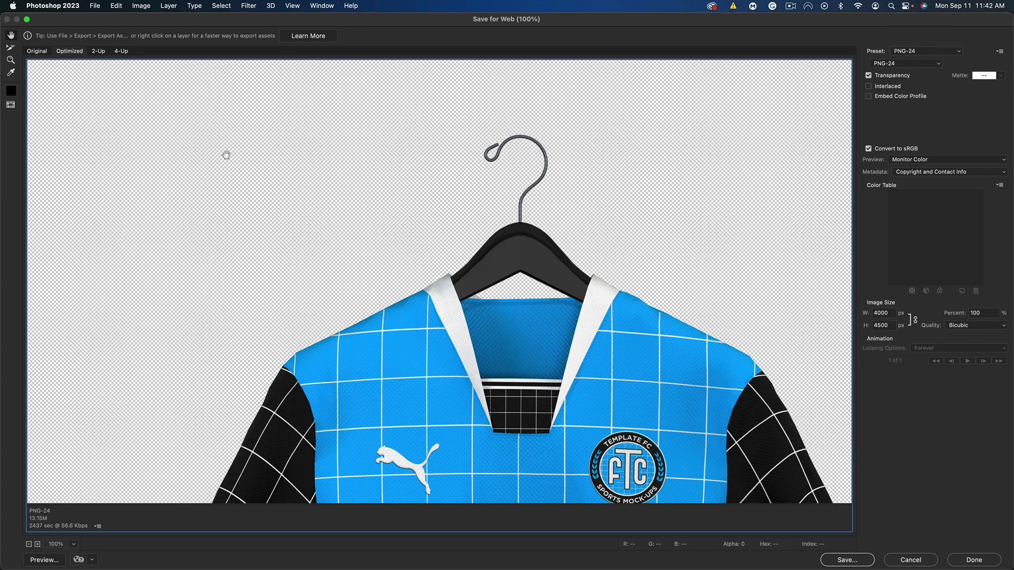
scroll(227, 158, "down", 5)
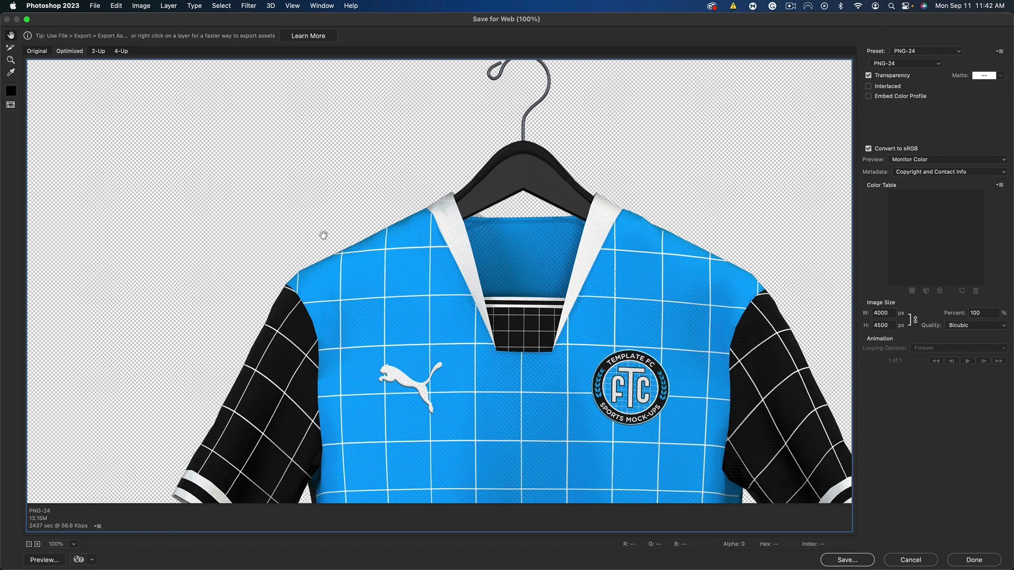
Step: Save it as Milano-Hanger-Front.png on the Desktop and close the export window
key("Return")
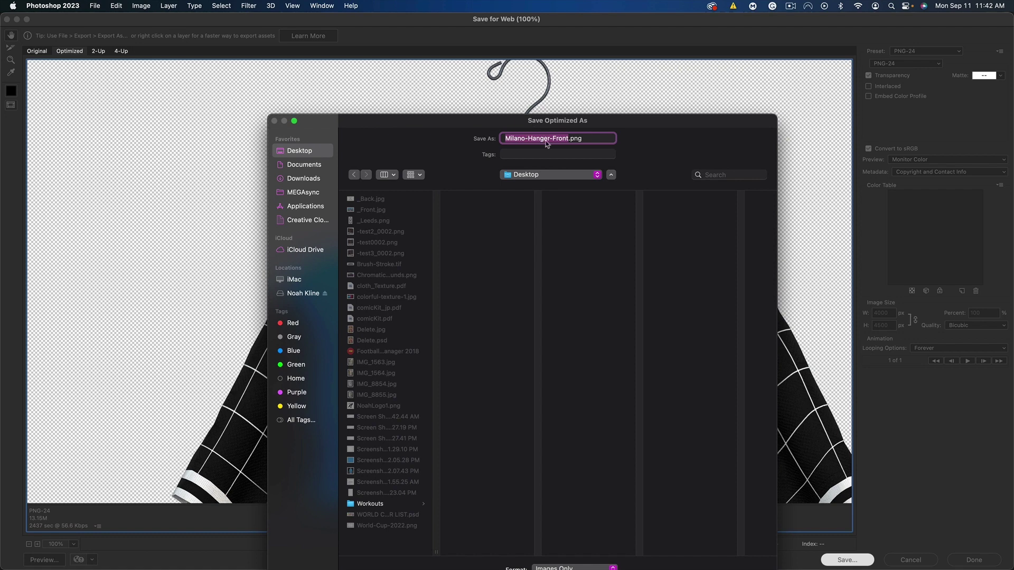
left_click_drag(601, 124, 486, 62)
key("Return")
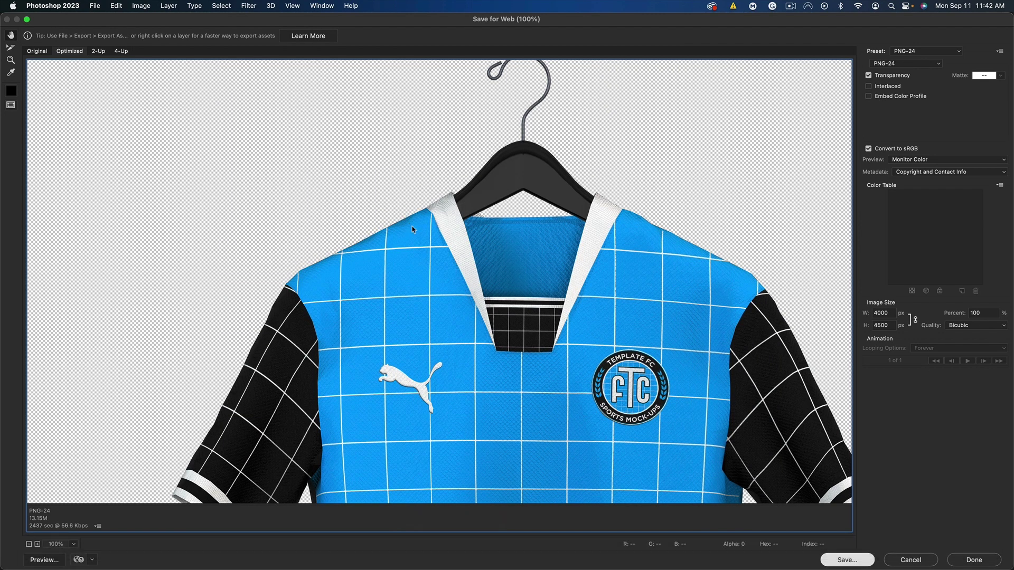
key("super")
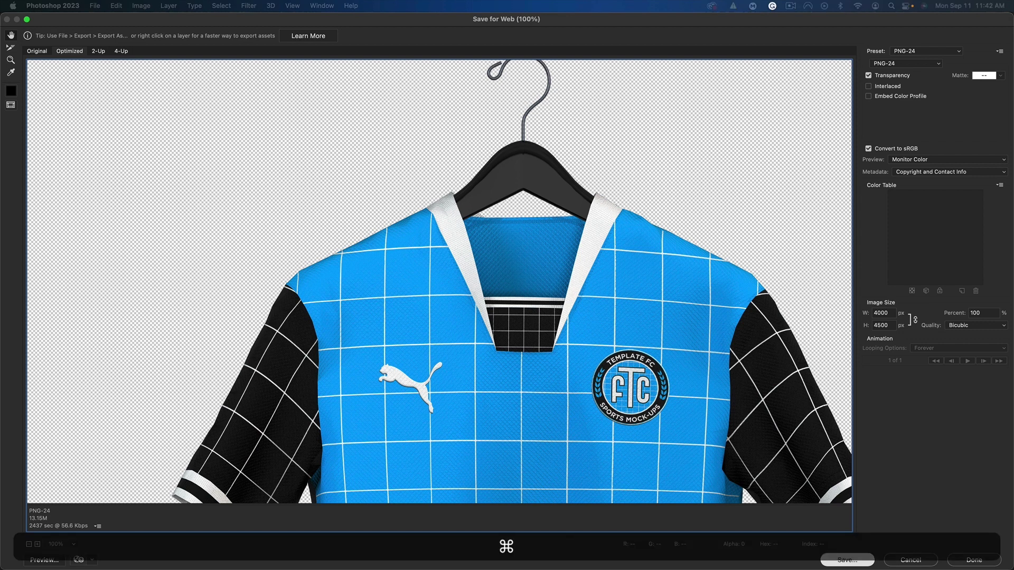
key("super+n")
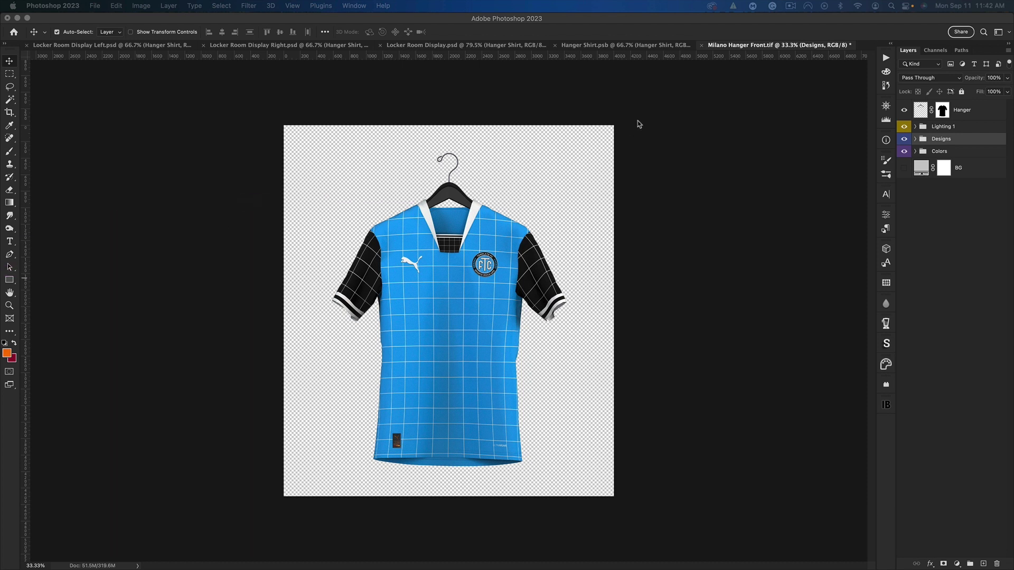
Step: Place Milano-Hanger-Front.png over the red shirt in Hanger Shirt.psb, then return to Milano Hanger Front.tif
left_click(612, 46)
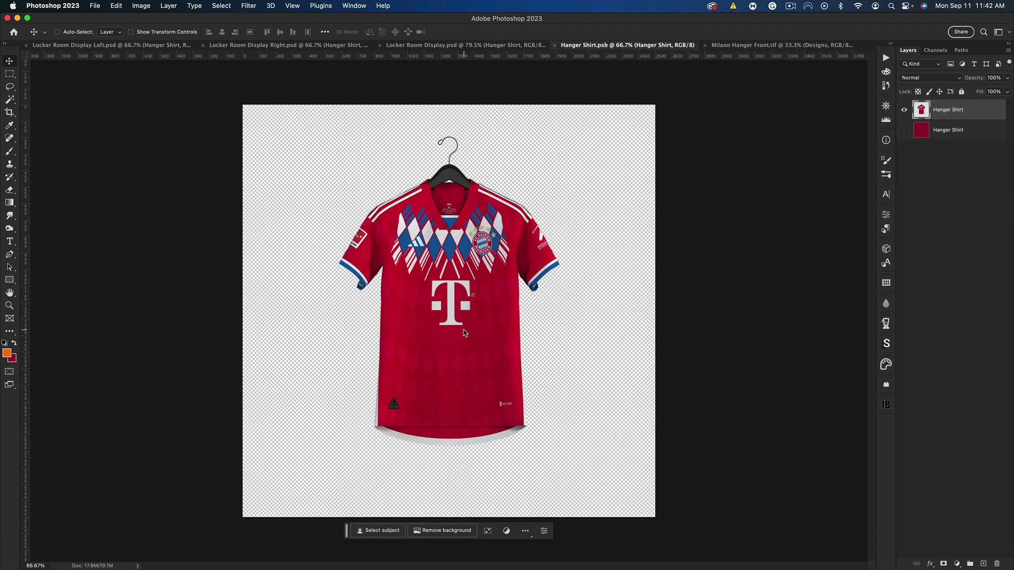
key("Return")
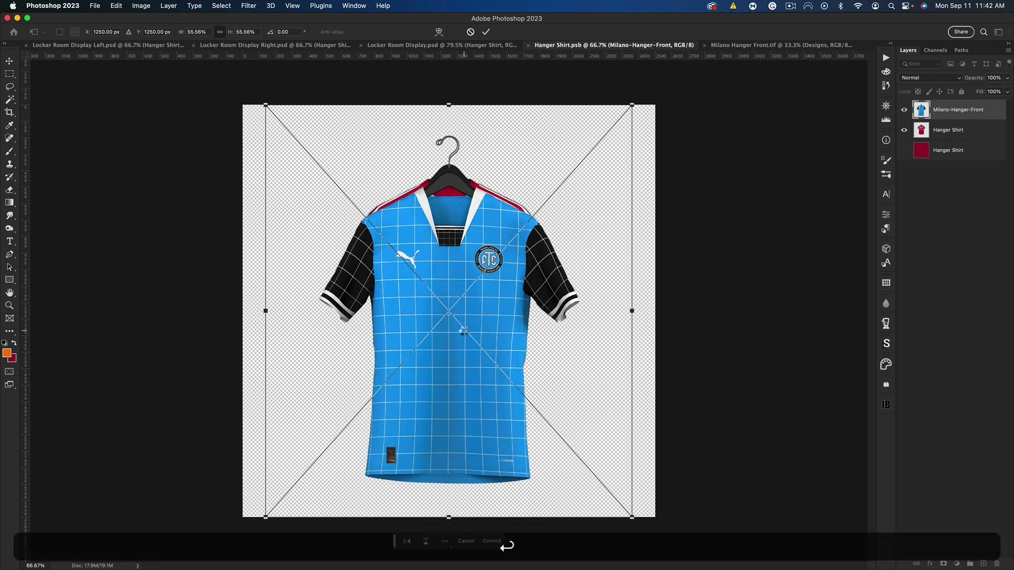
left_click(762, 46)
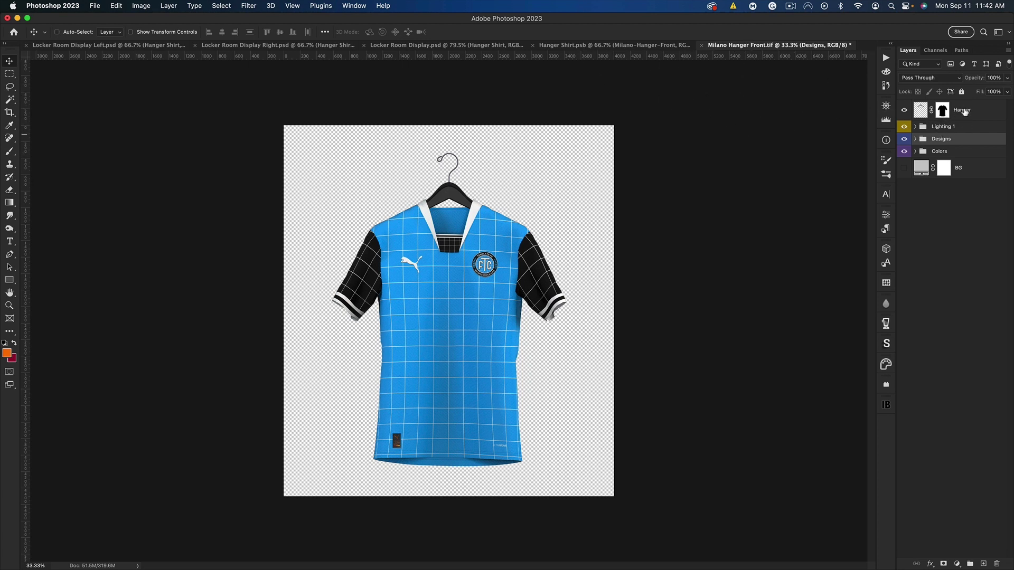
Step: Trial-merge the visible Hanger layers into Hanger Shirt.psb, then delete the copy, undo the merge, and return
left_click(953, 153, "shift")
key("shift+super+e")
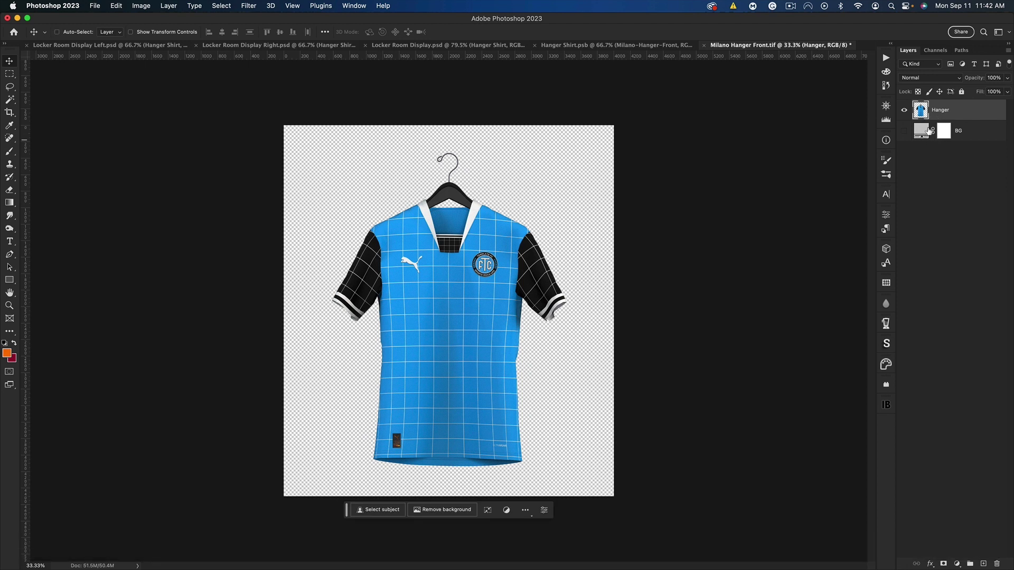
left_click_drag(569, 217, 465, 279)
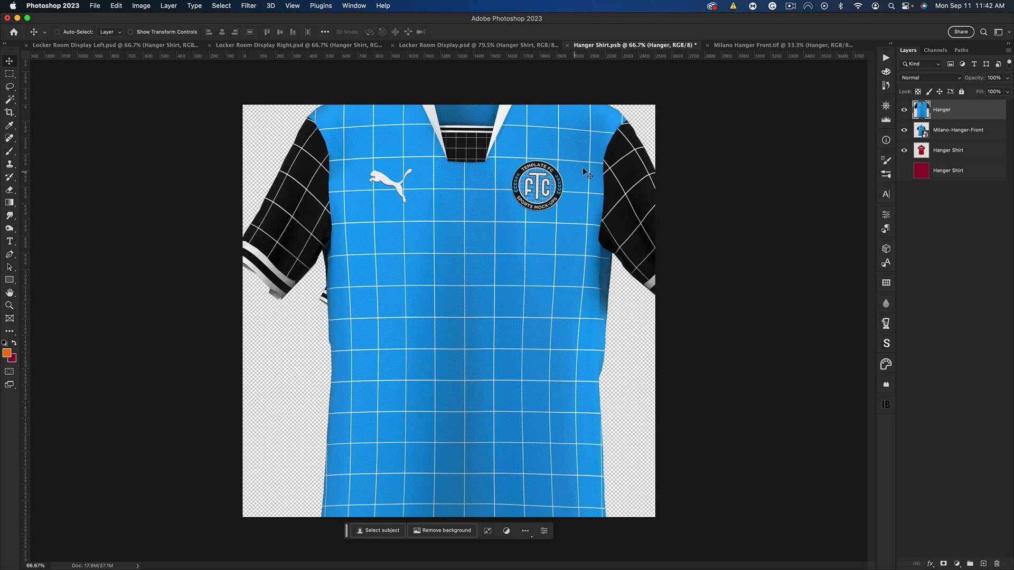
key("BackSpace")
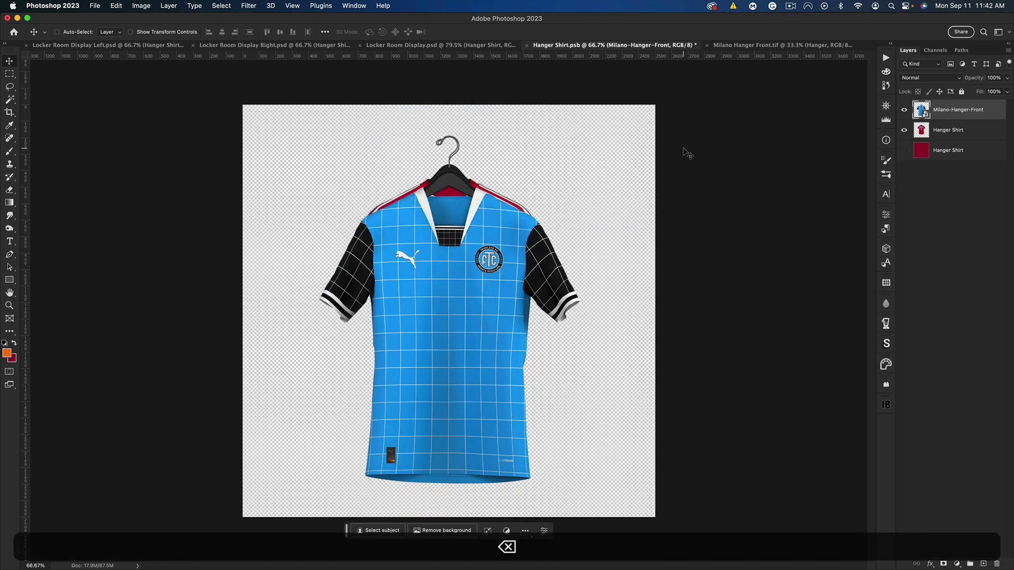
left_click(761, 46)
key("super+z")
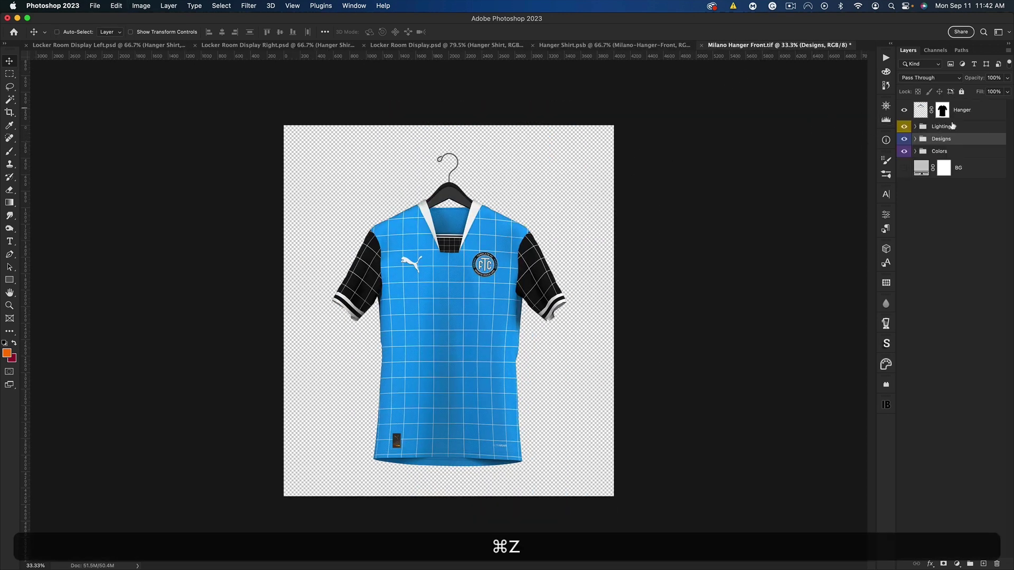
left_click(564, 46)
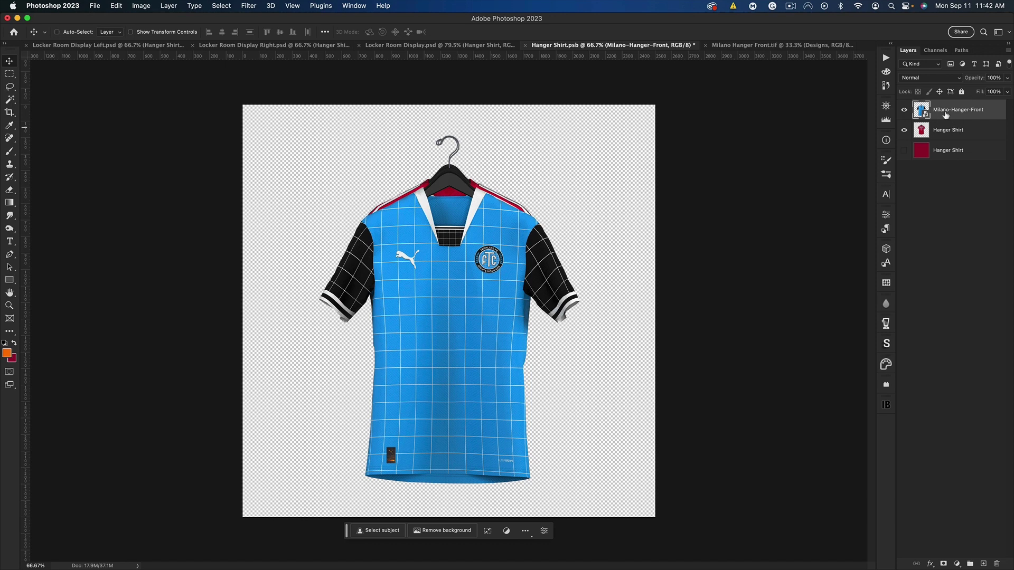
Step: Rasterize the Milano-Hanger-Front layer and inspect the shirt at 200% zoom
right_click(944, 112)
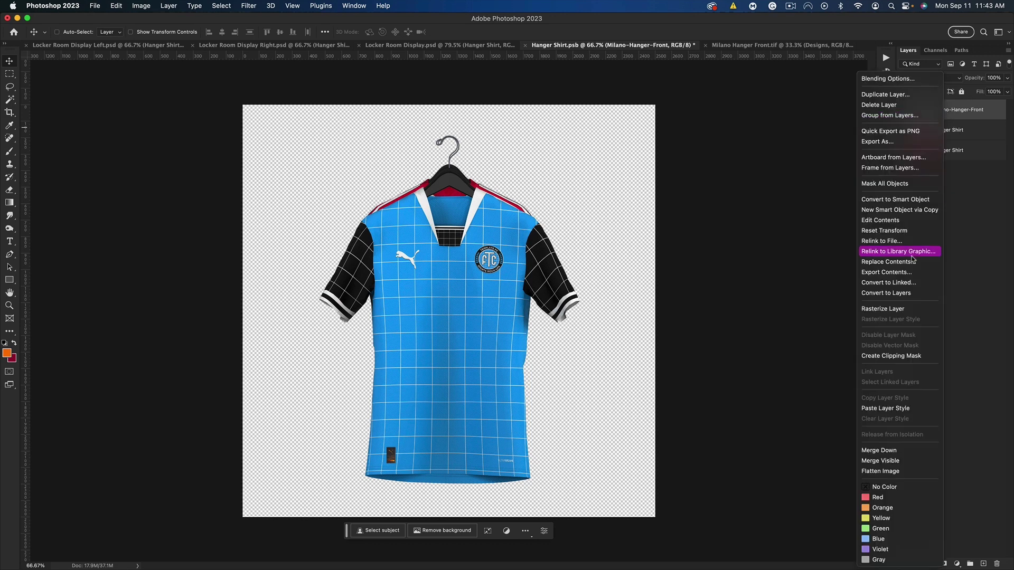
left_click(900, 302)
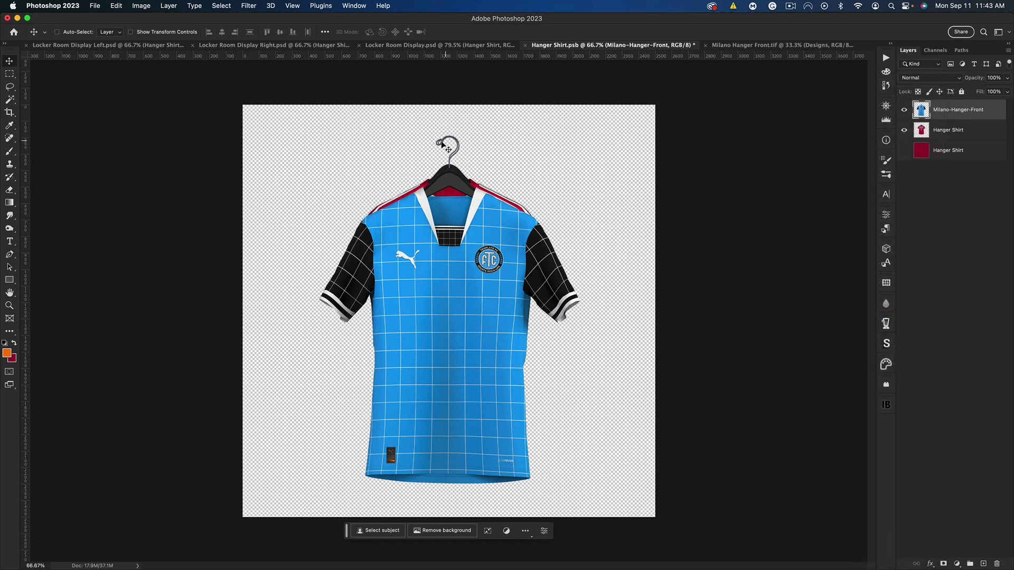
key("super+equal")
key("super+equal")
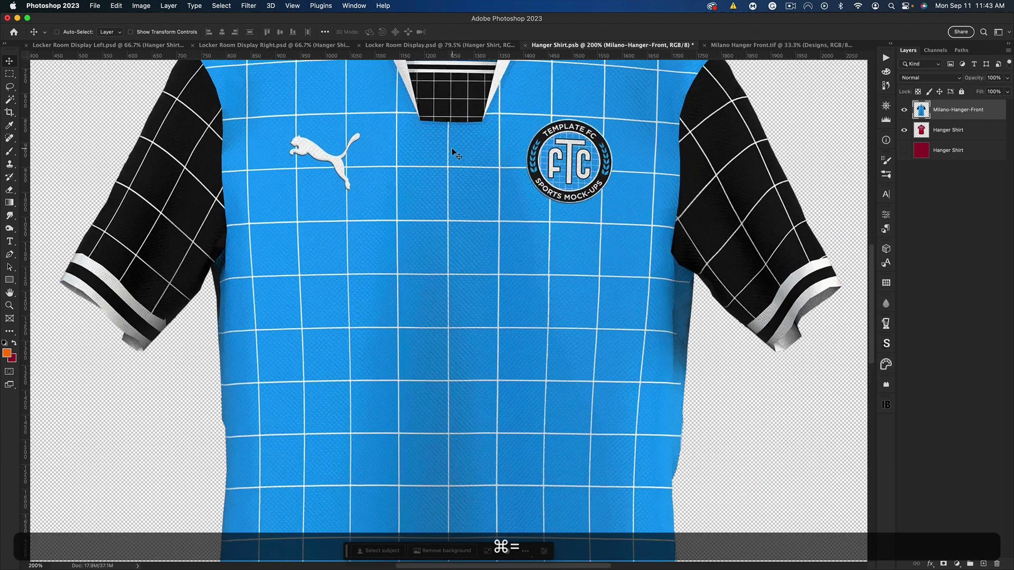
scroll(452, 149, "up", 6)
key("super")
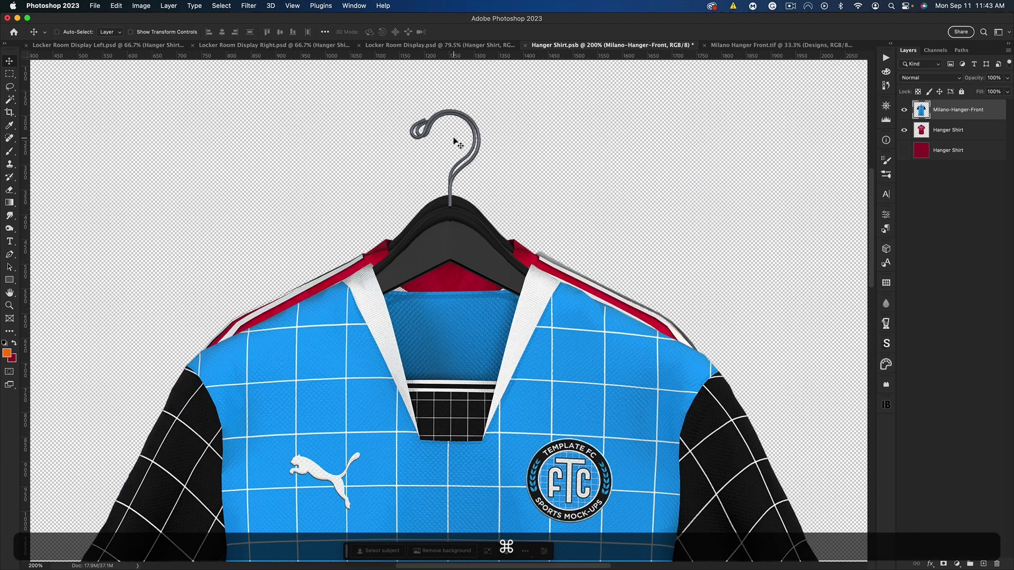
key("super+minus")
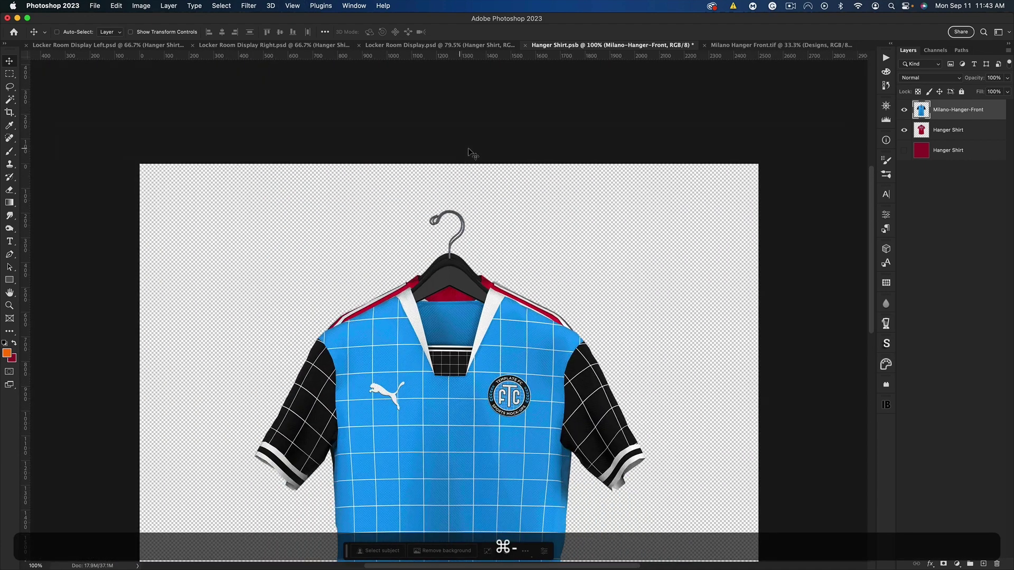
Step: Show the red Hanger Shirt layer and start Free Transform on the jersey layer
left_click(904, 129)
key("super+t")
scroll(546, 300, "down", 10)
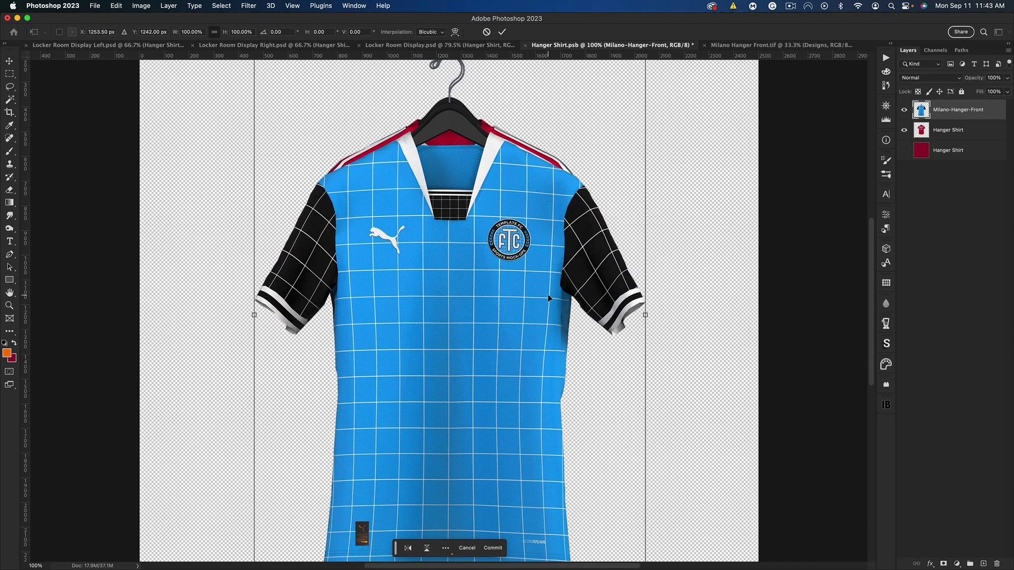
key("super")
Step: Scale the blue grid jersey to about 86.44%, nudge it down over the hanger, and commit
key("super+minus")
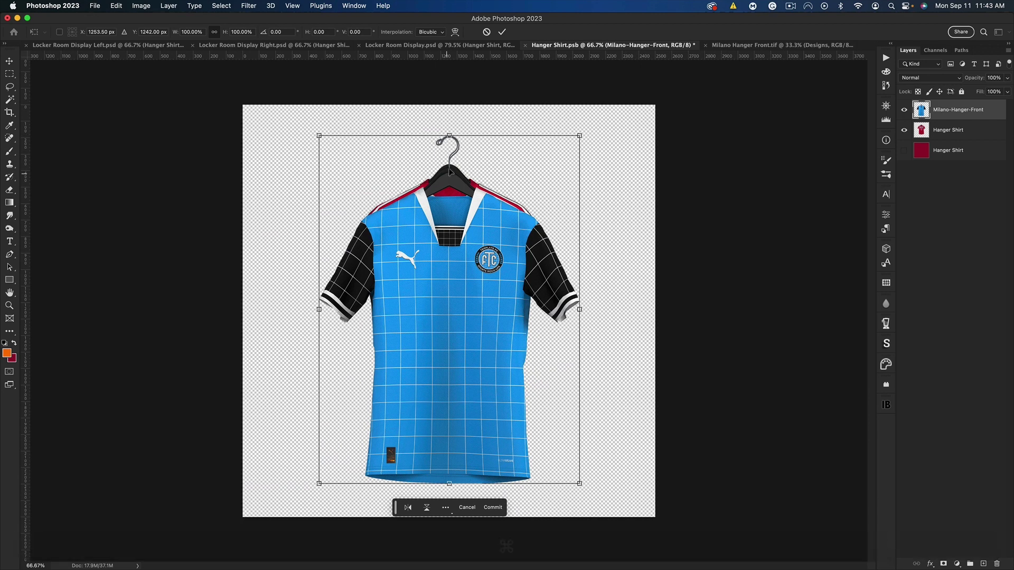
left_click_drag(449, 484, 447, 445)
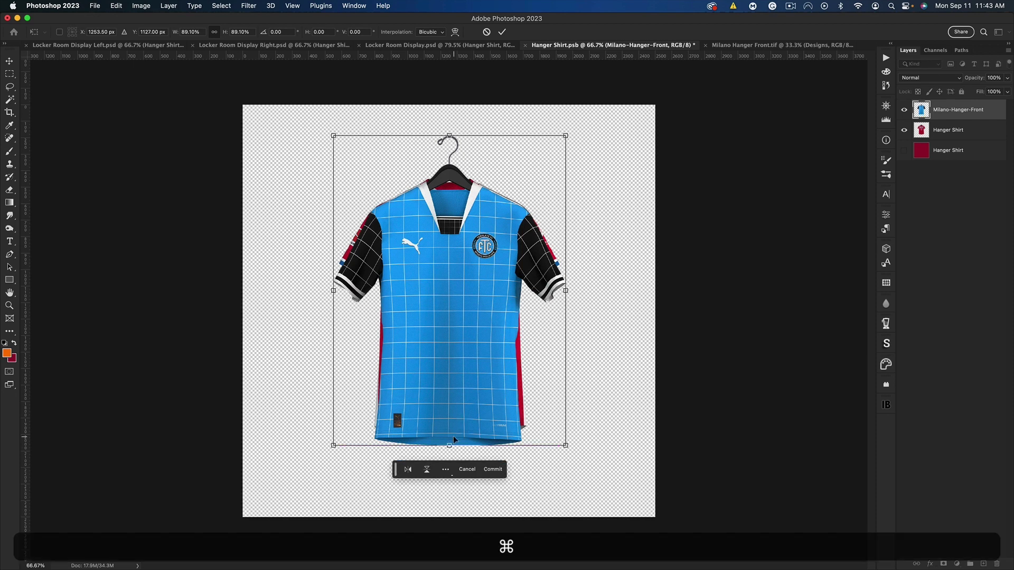
key("super+equal")
key("super+equal")
scroll(470, 283, "up", 5)
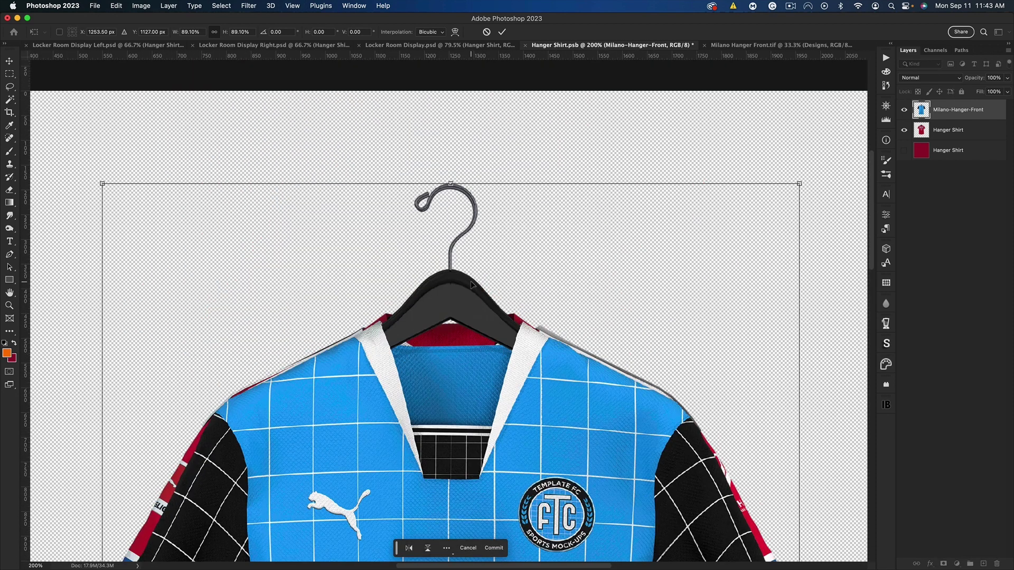
key("Down")
key("Down")
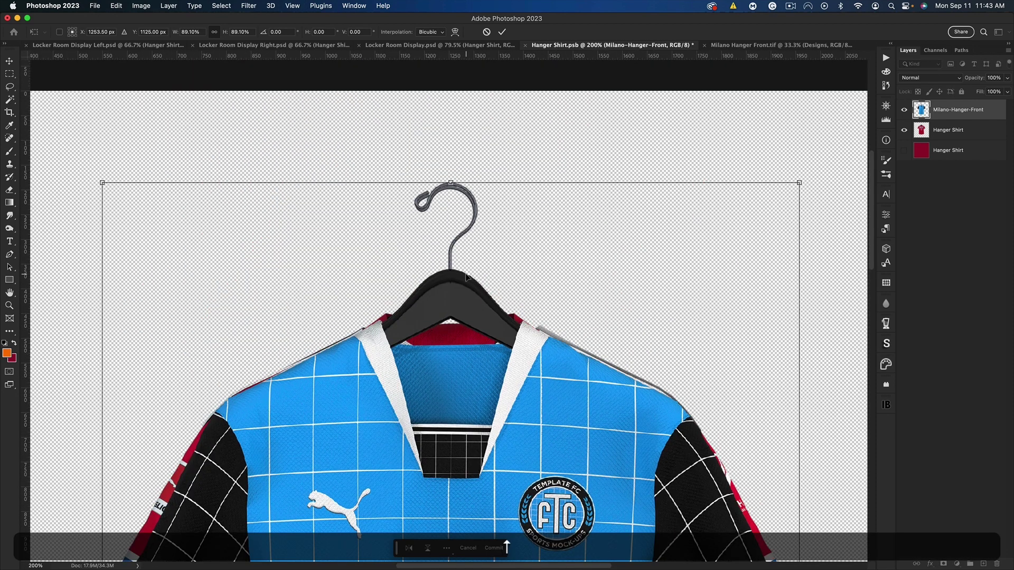
key("Down")
key("Down")
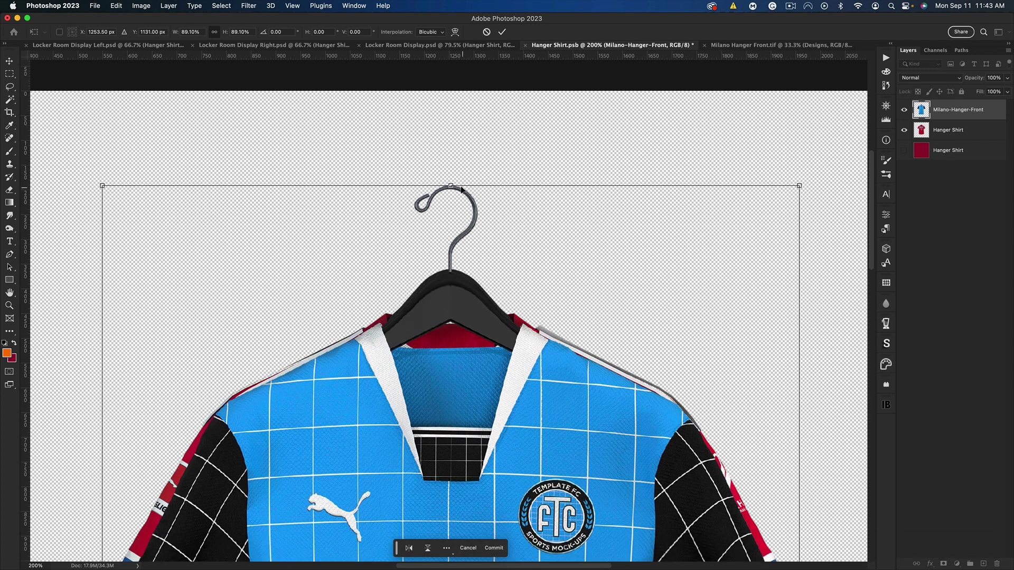
left_click_drag(461, 189, 457, 253)
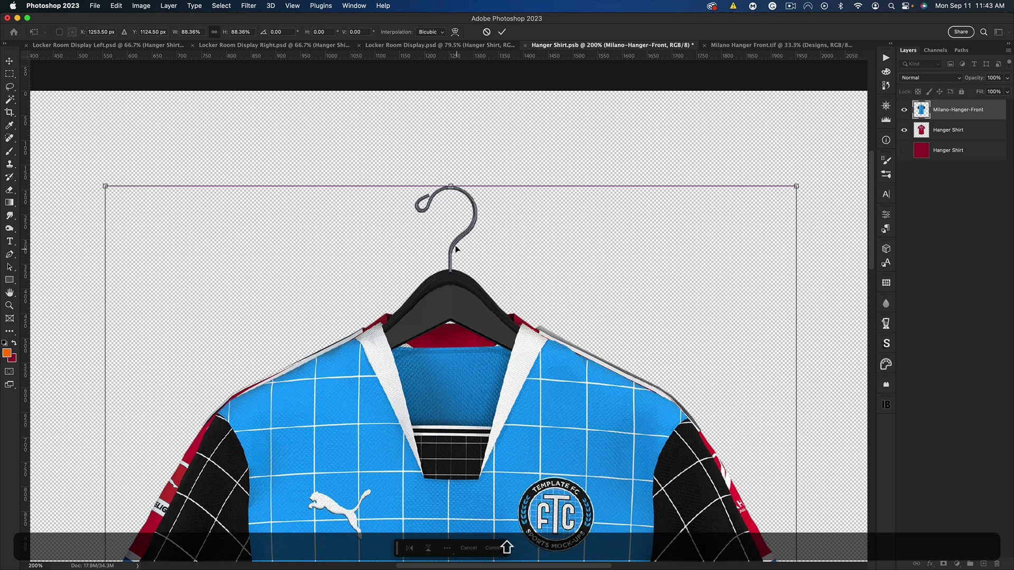
key("super+minus")
key("super+minus")
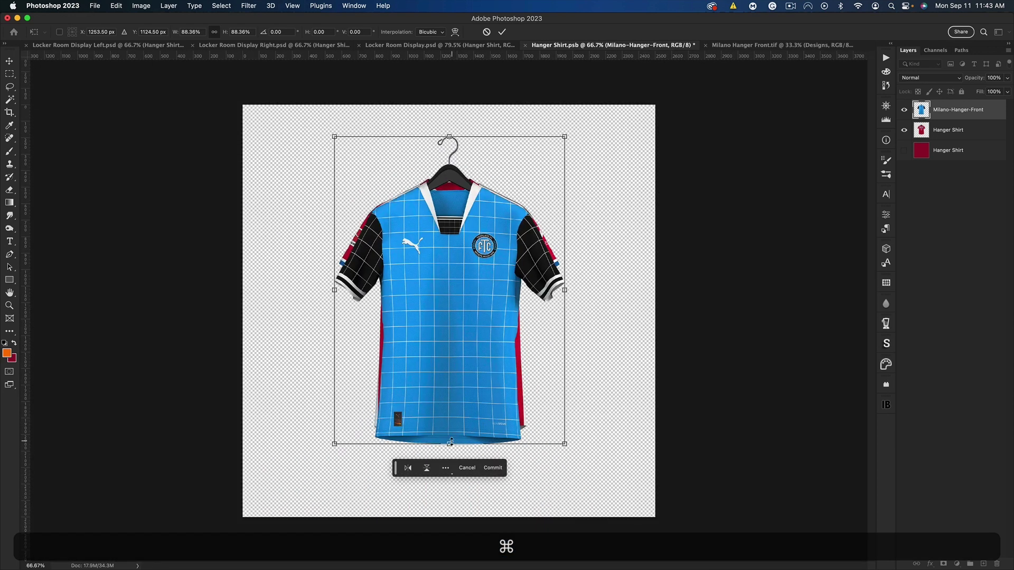
left_click_drag(450, 443, 449, 437)
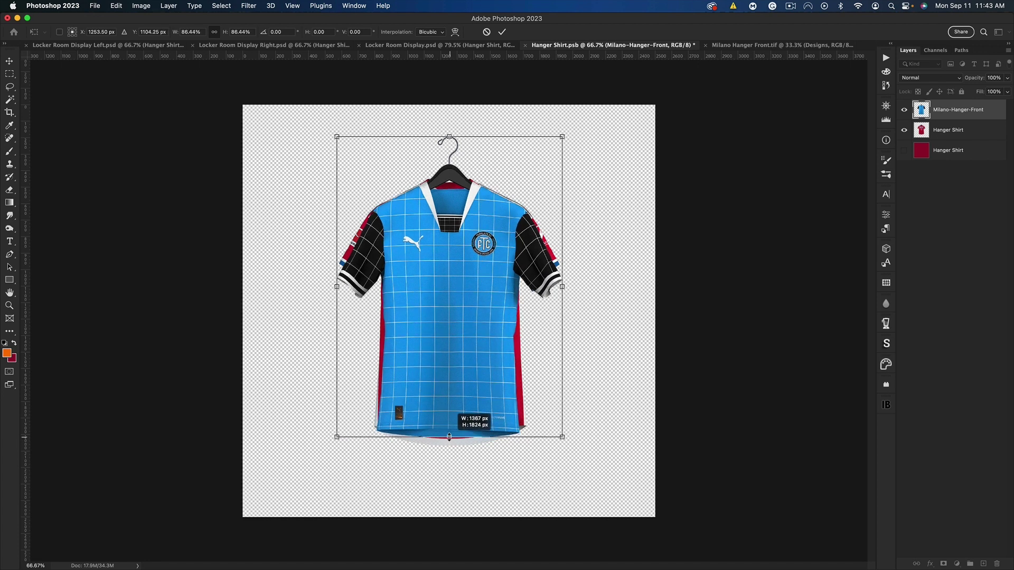
key("Return")
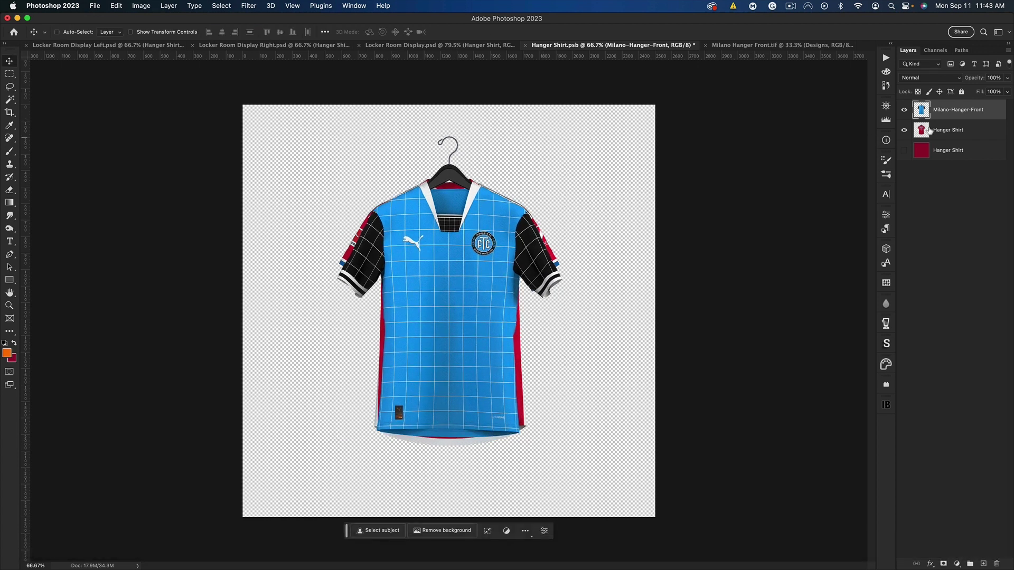
Step: Hide the red Hanger Shirt layer, save Hanger Shirt.psb, and switch to Locker Room Display.psd
left_click(903, 130)
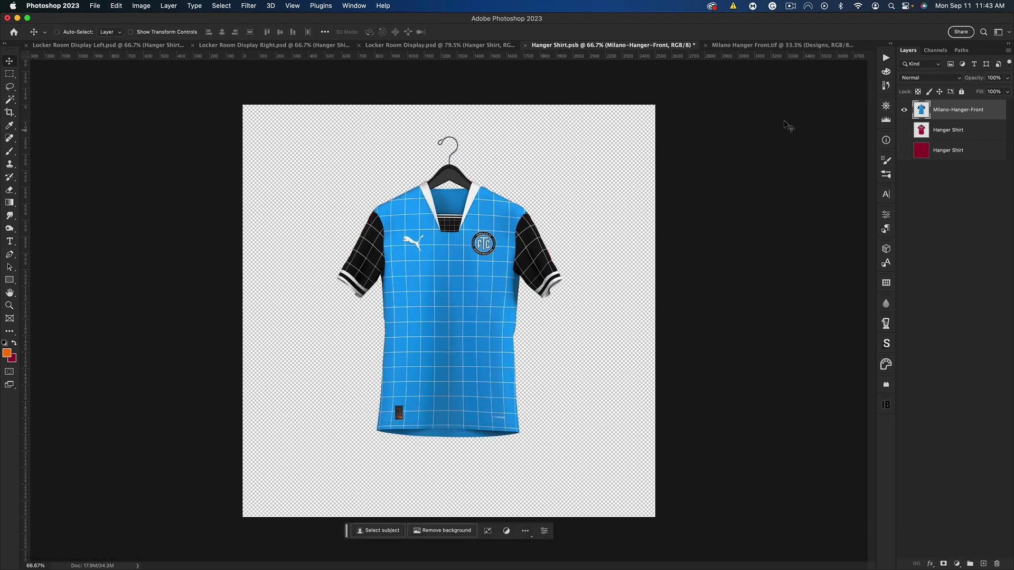
key("super+s")
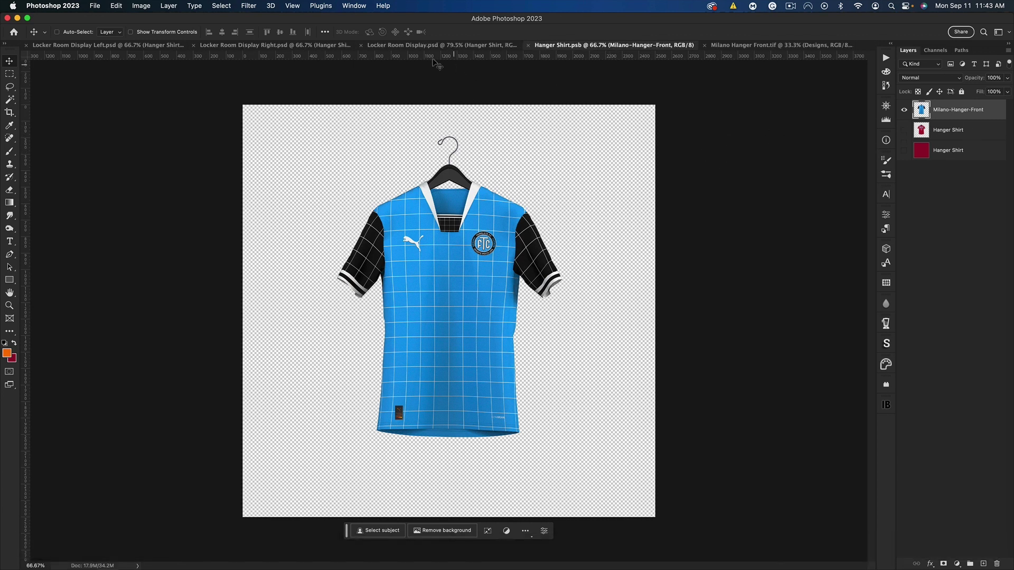
key("ctrl+shift+Tab")
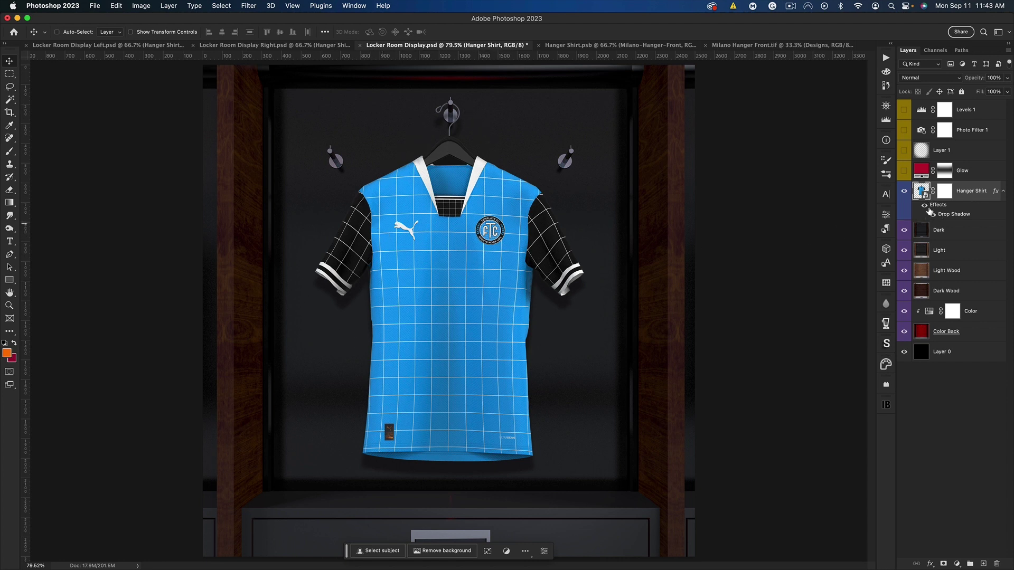
Step: Toggle the shirt's drop shadow to compare, then disable the Hanger Shirt layer mask
left_click(925, 205)
left_click(924, 205)
key("super+equal")
key("super+equal")
key("super+equal")
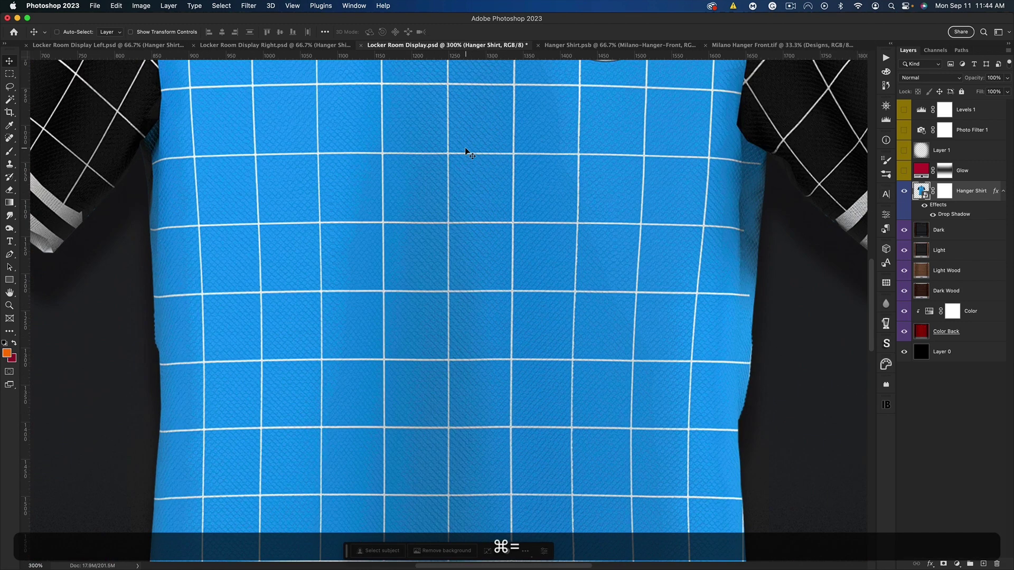
scroll(458, 146, "up", 7)
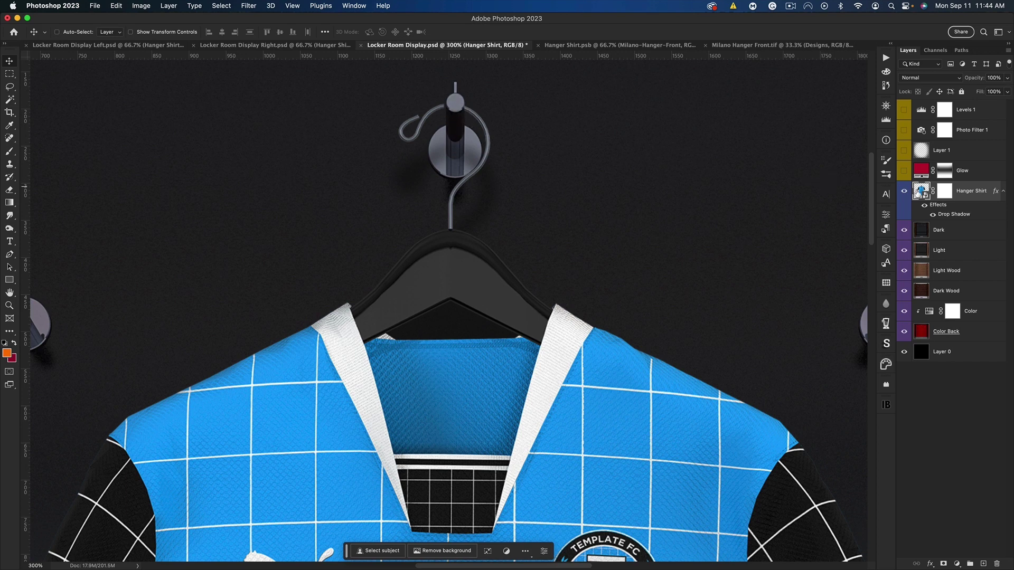
right_click(944, 194)
left_click(866, 196)
Step: Re-enable the Hanger Shirt layer mask and zoom in close on the hanger hook
right_click(944, 195)
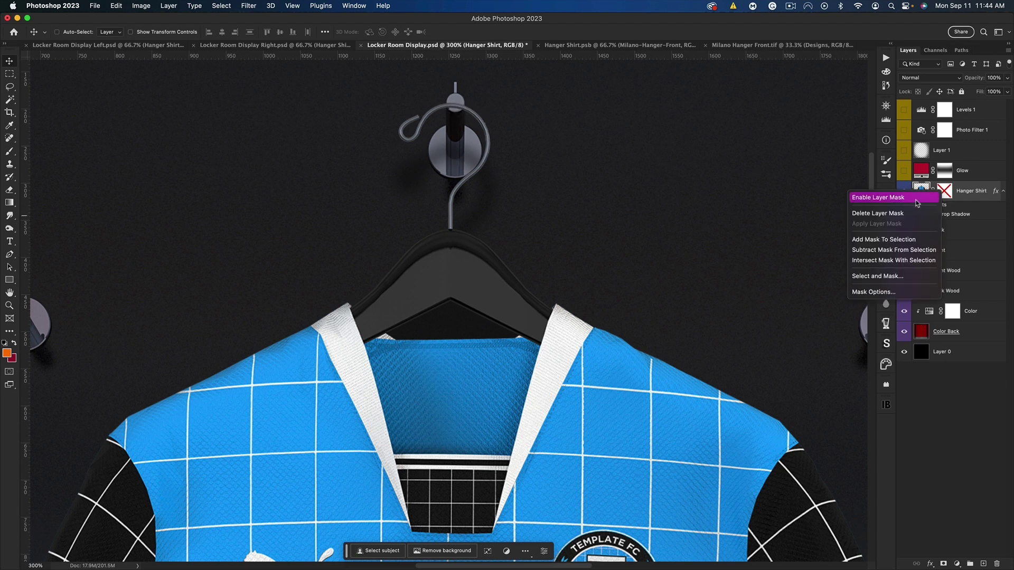
left_click(917, 198)
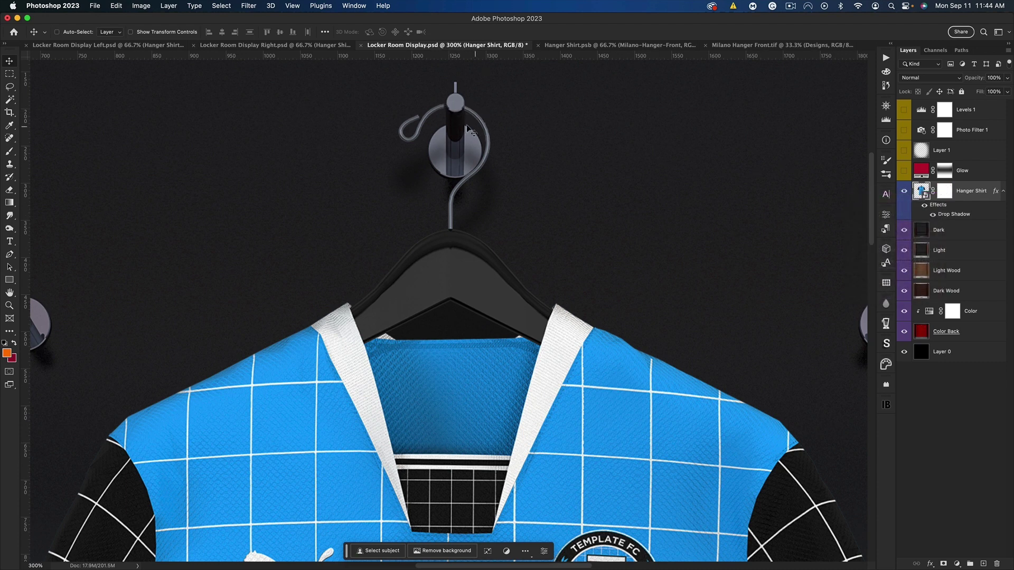
key("super+equal")
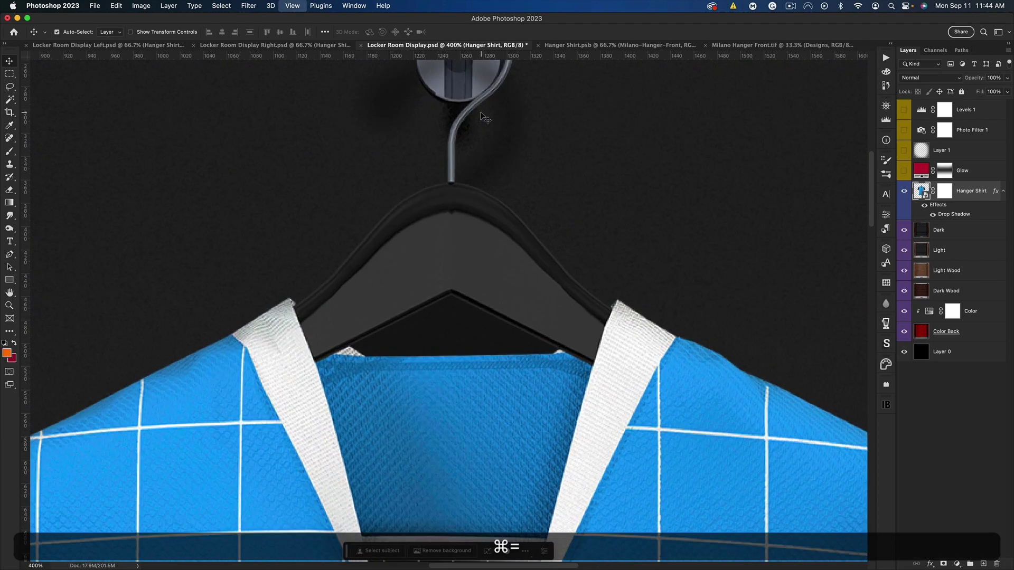
scroll(594, 108, "up", 5)
key("super+equal")
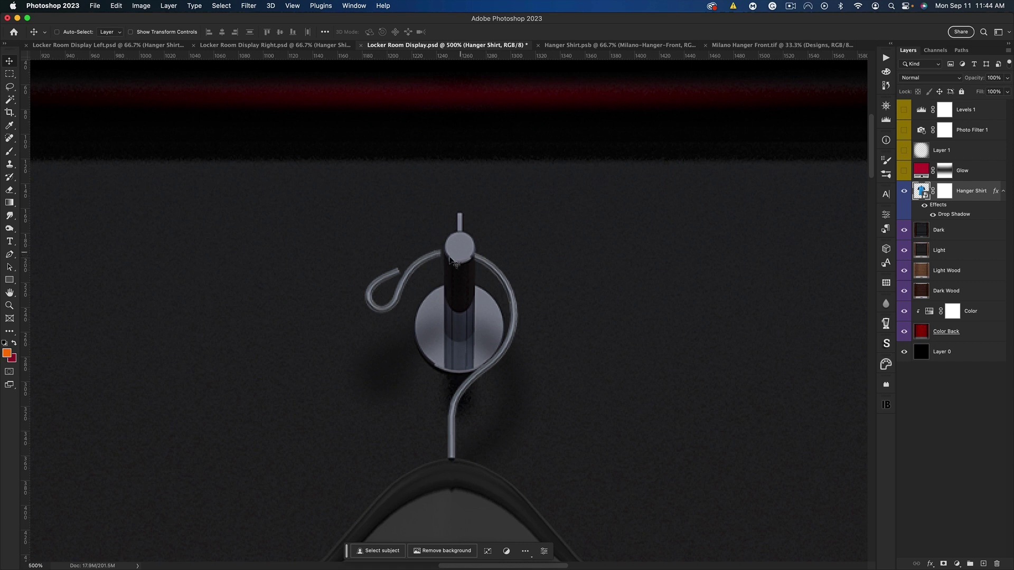
Step: Nudge the Hanger Shirt mask one step right and fit the mockup on screen
left_click(945, 193)
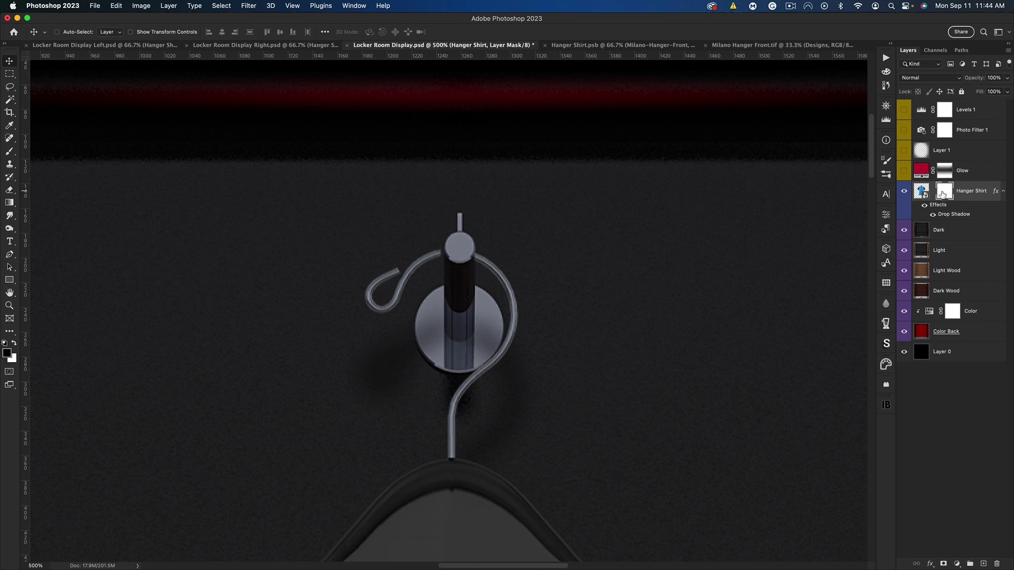
key("Right")
key("super+0")
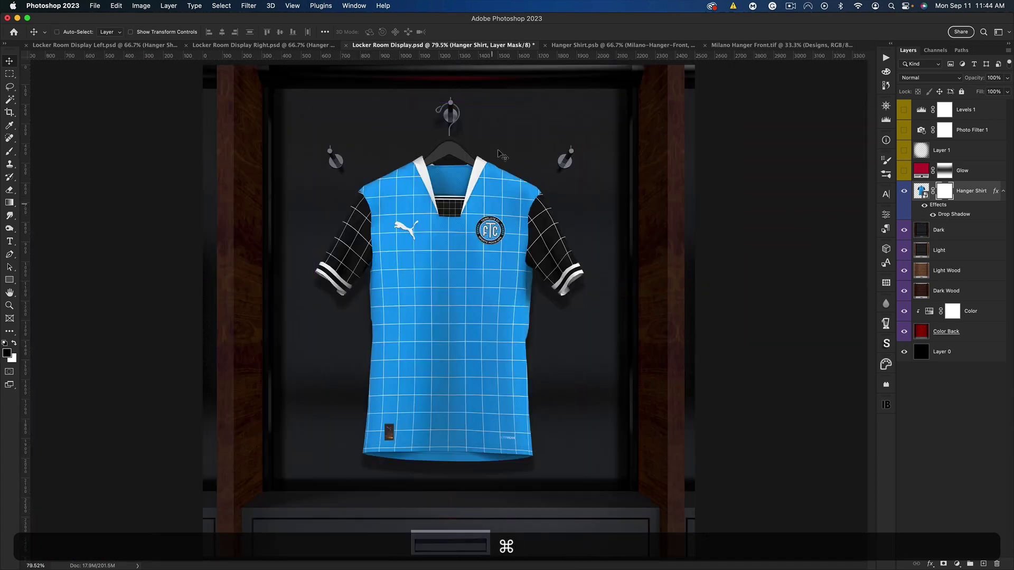
Step: Show Glow, Layer 1, Photo Filter 1 and Levels 1, and recolour the Glow fill to the jersey's blue
left_click_drag(905, 173, 904, 112)
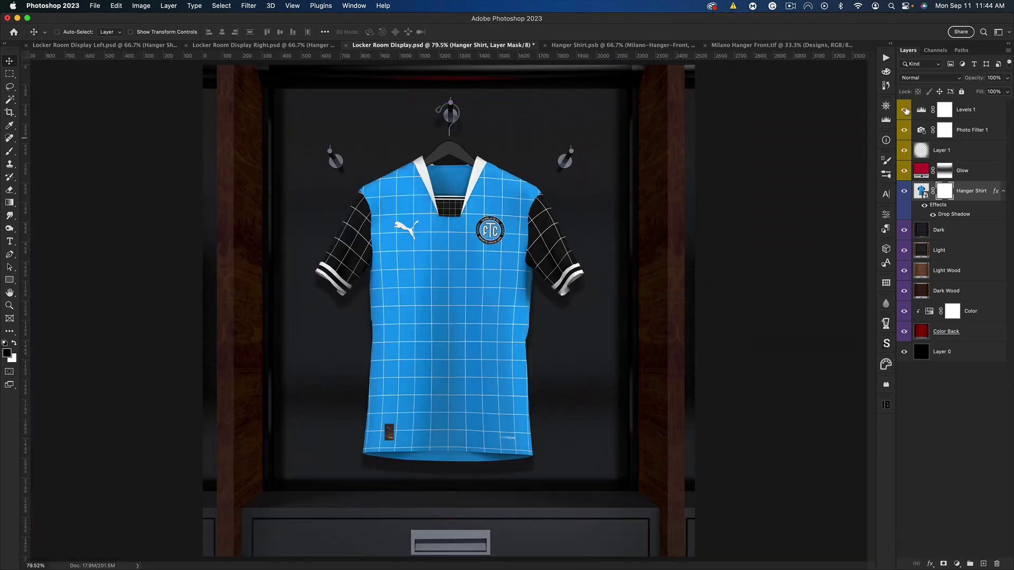
left_click(920, 172)
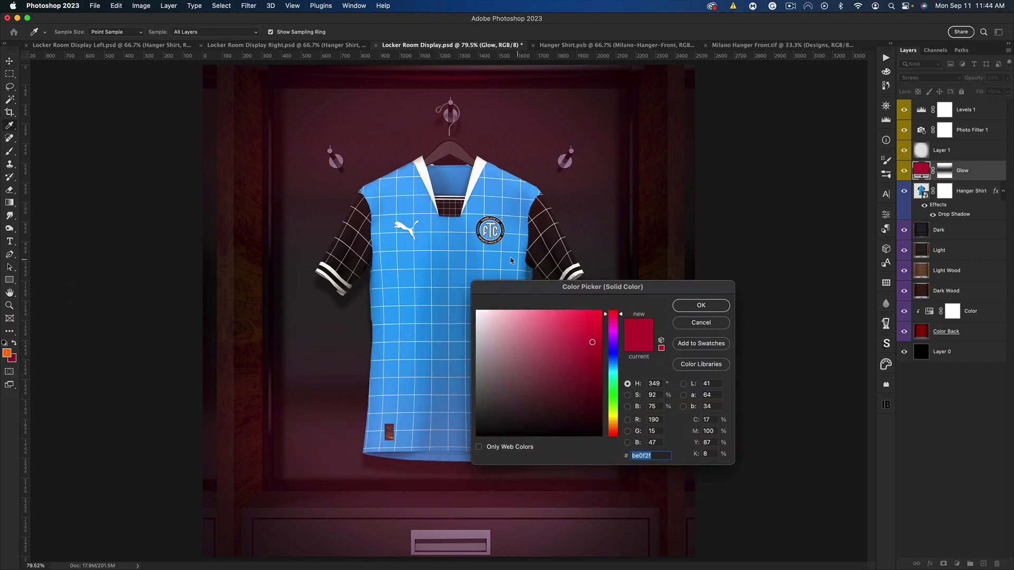
left_click(454, 263)
left_click(703, 305)
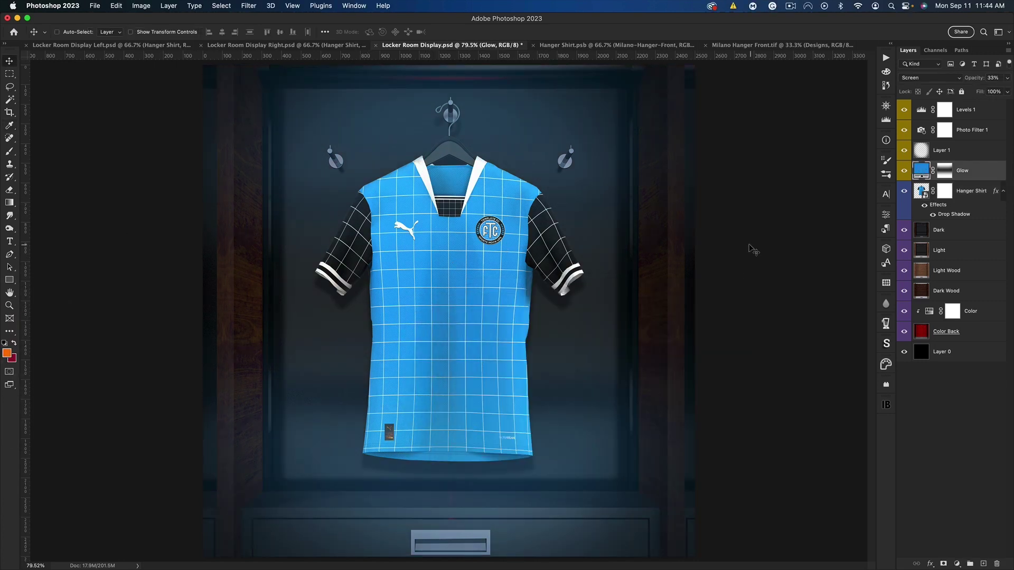